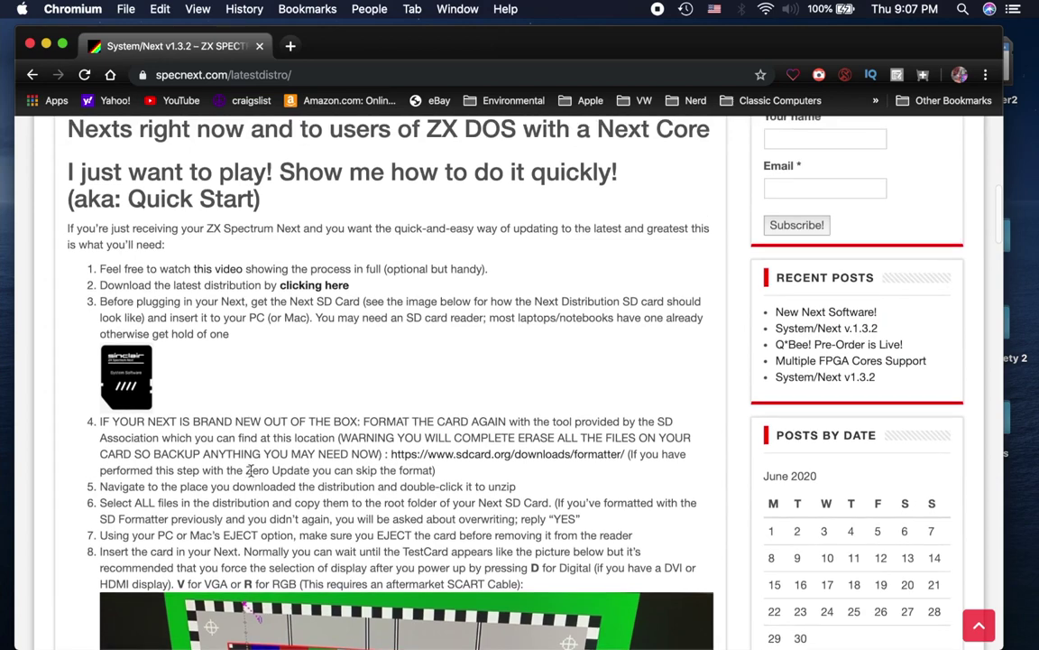
# Step: Download the latest System/Next distribution, extract sn-complete-v.1.3.2.zip on the desktop, and place the extracted folder below the archive
pyautogui.scroll(4, 251, 469)
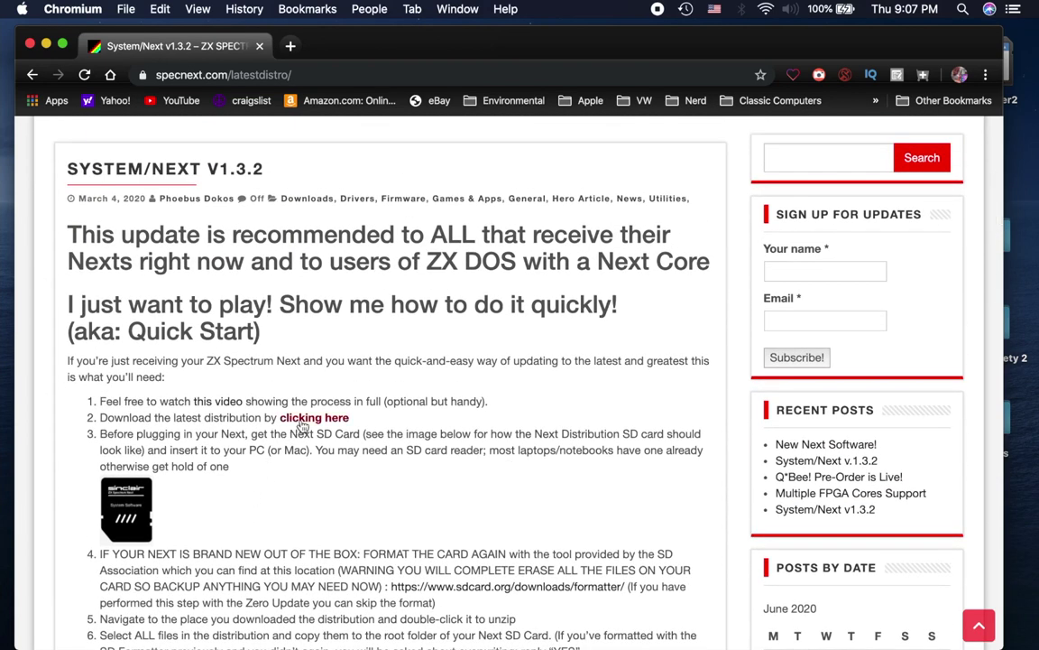
pyautogui.click(303, 421)
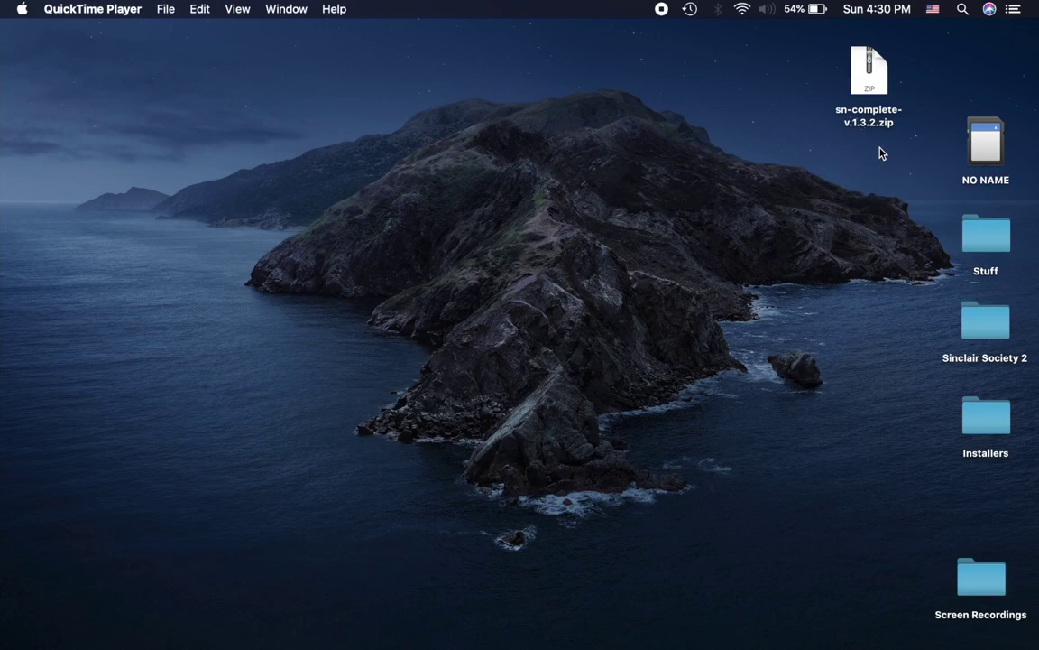
pyautogui.doubleClick(869, 77)
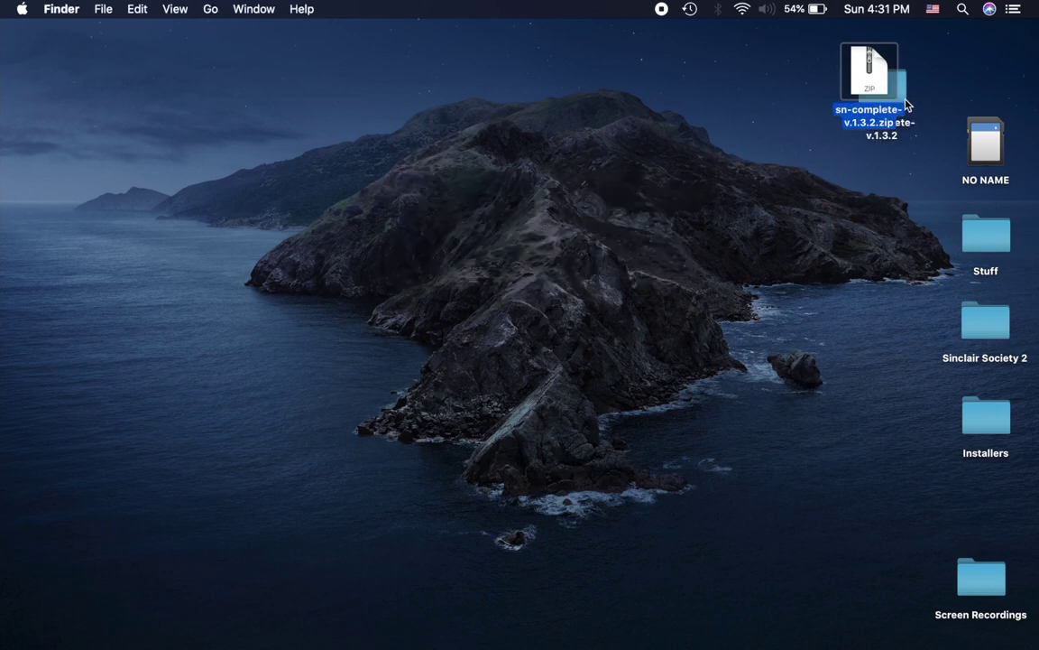
pyautogui.moveTo(874, 88); pyautogui.dragTo(873, 173)
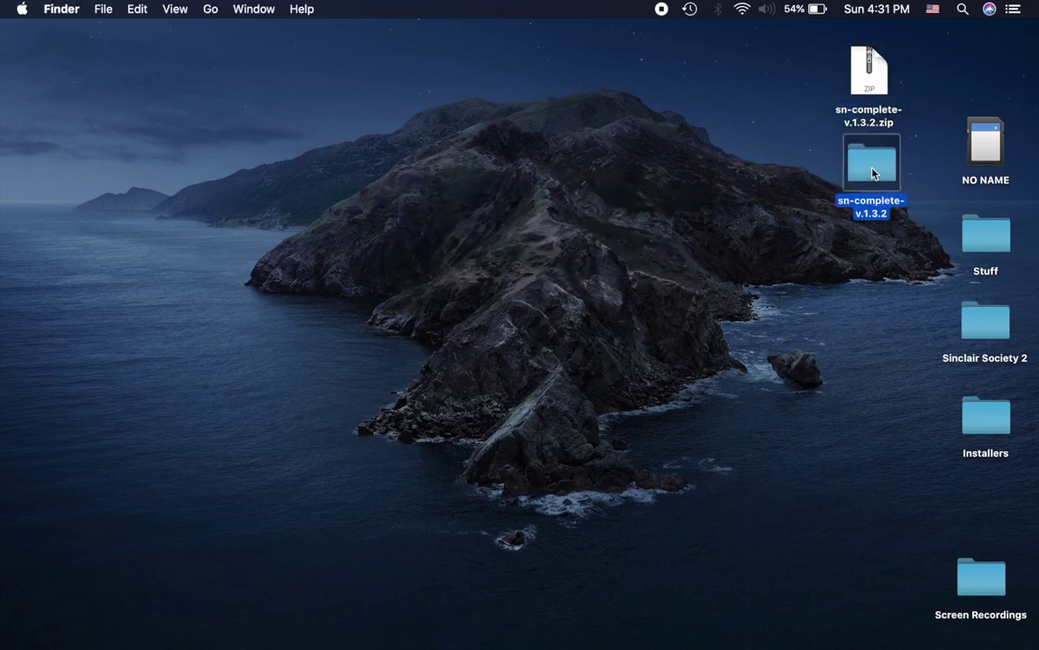
# Step: Look through the contents of the extracted sn-complete-v.1.3.2 folder and close its window
pyautogui.doubleClick(872, 169)
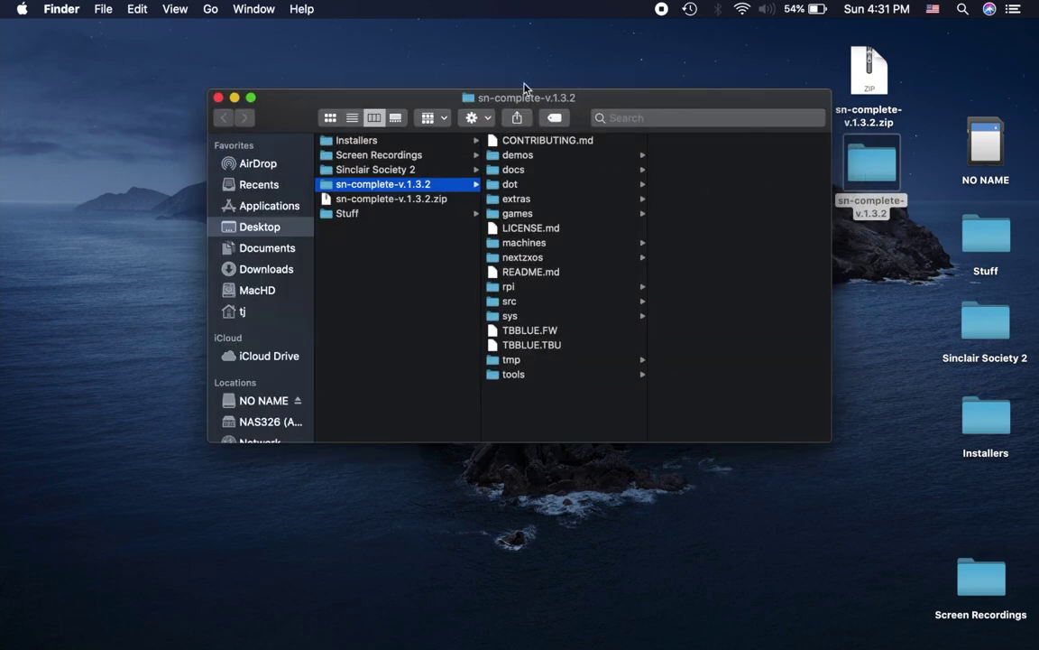
pyautogui.moveTo(585, 103); pyautogui.dragTo(513, 80)
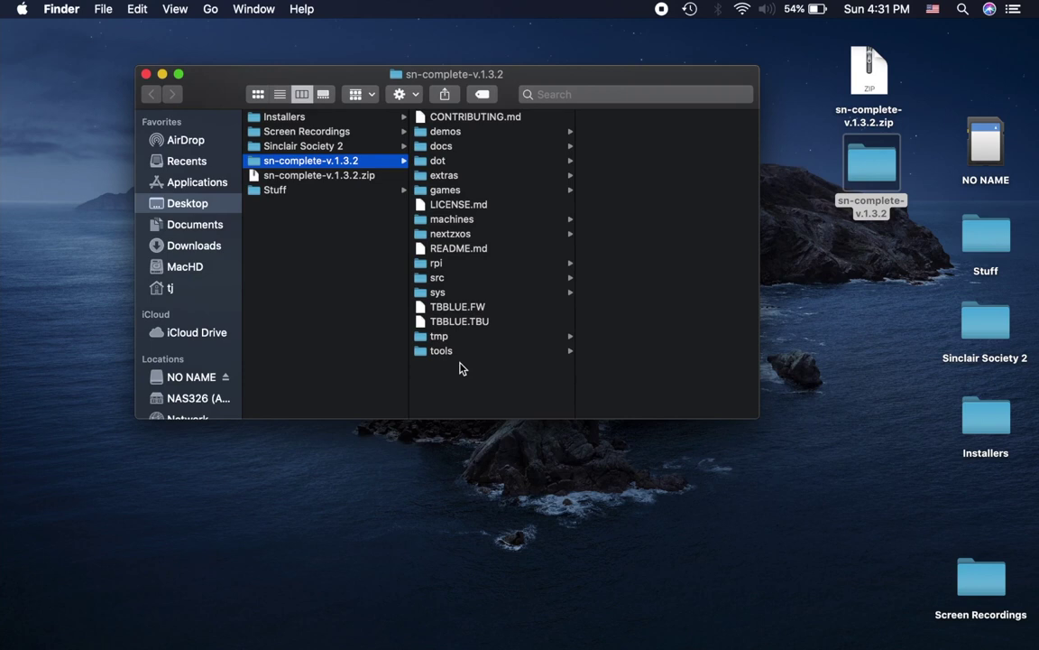
pyautogui.click(144, 74)
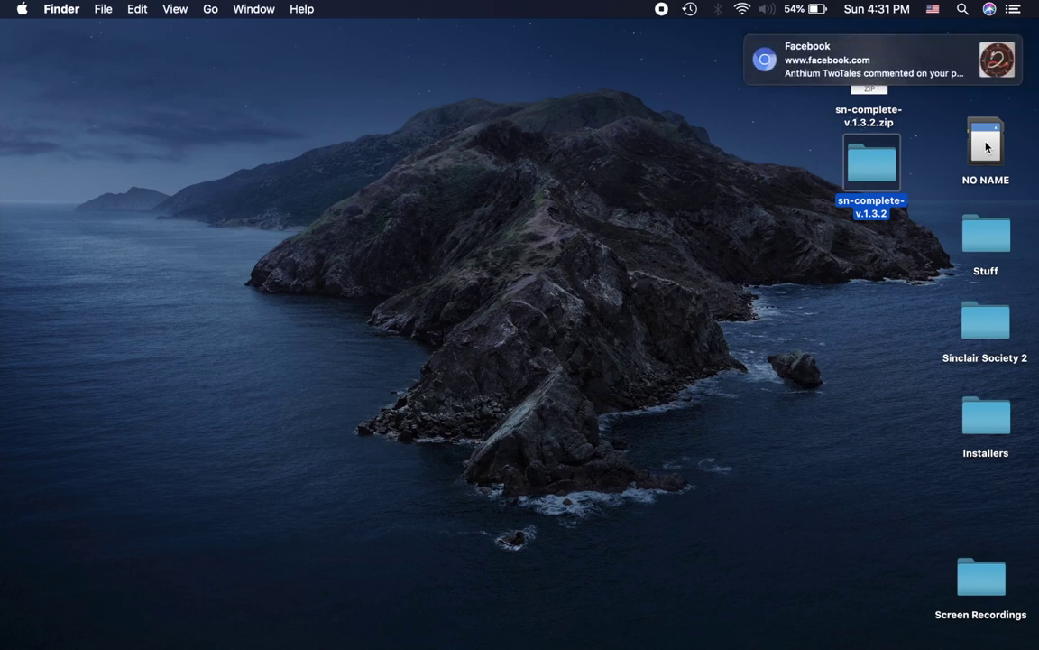
# Step: Dismiss the Facebook notification, inspect the files on the NO NAME SD card, and close its window
pyautogui.click(996, 46)
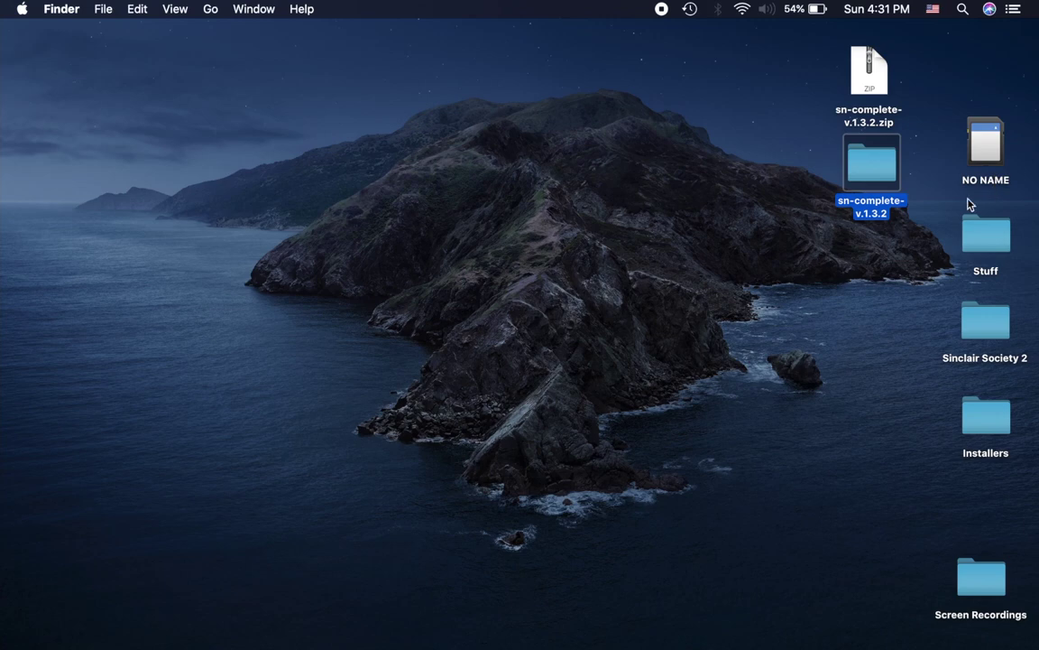
pyautogui.doubleClick(990, 153)
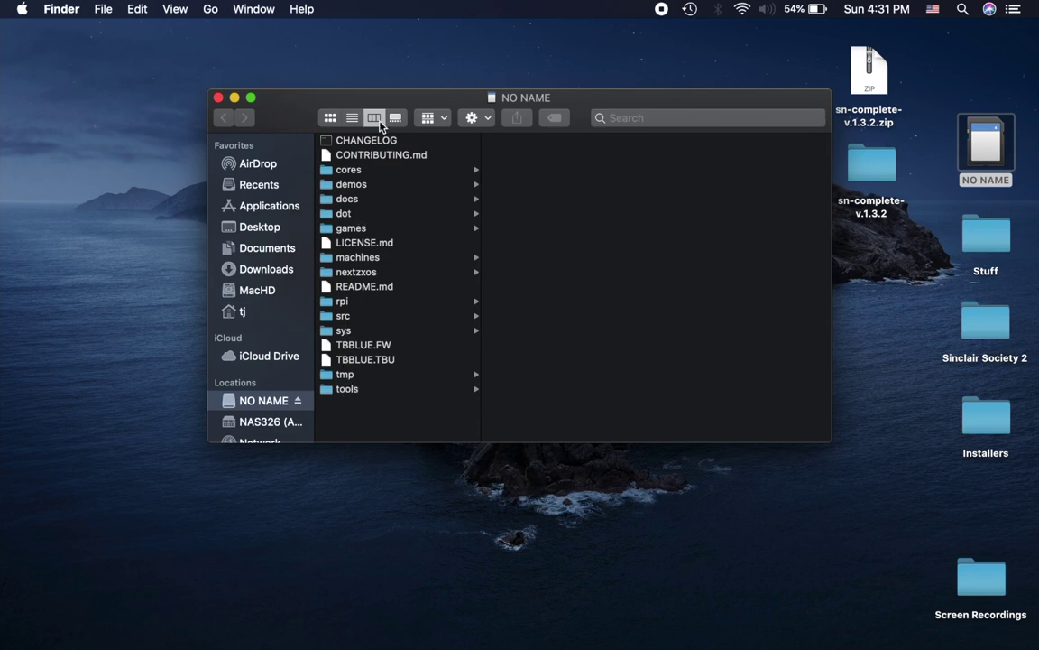
pyautogui.moveTo(405, 96); pyautogui.dragTo(375, 93)
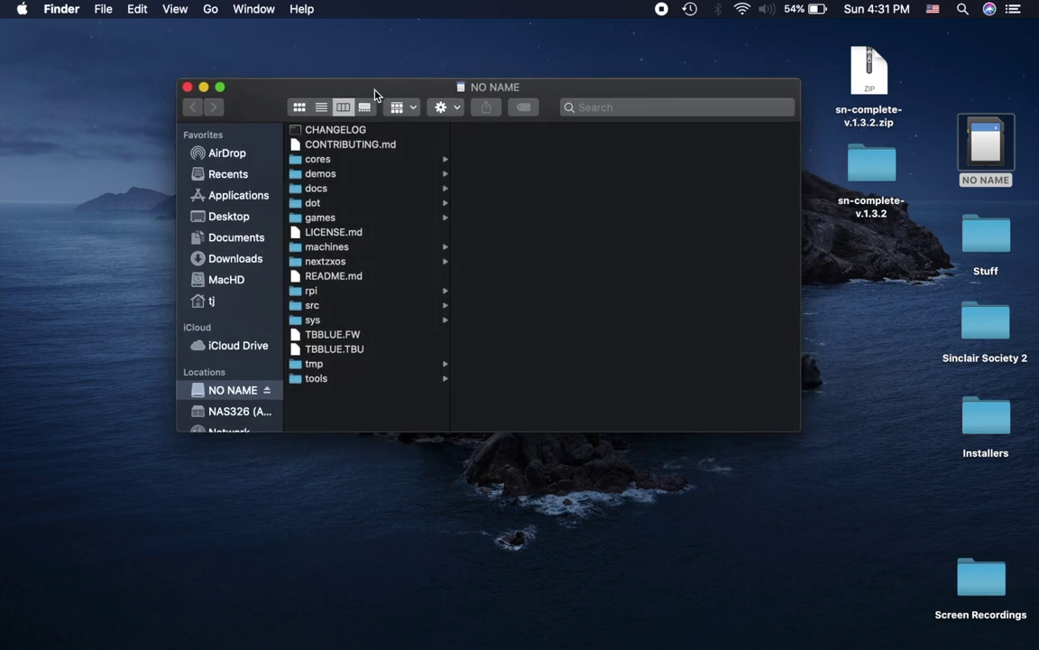
pyautogui.click(187, 90)
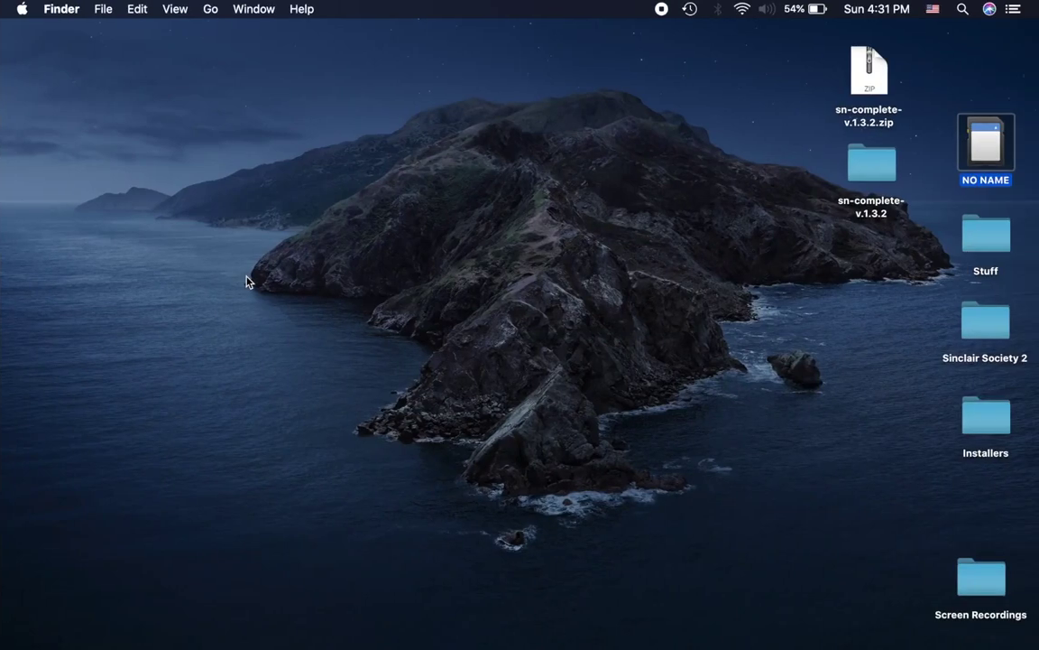
# Step: Switch to Chromium and read the System/Next v1.3.2 Quick Start instructions on formatting the SD card, copying the files and updating the core
pyautogui.moveTo(13, 154)
pyautogui.click(13, 78)
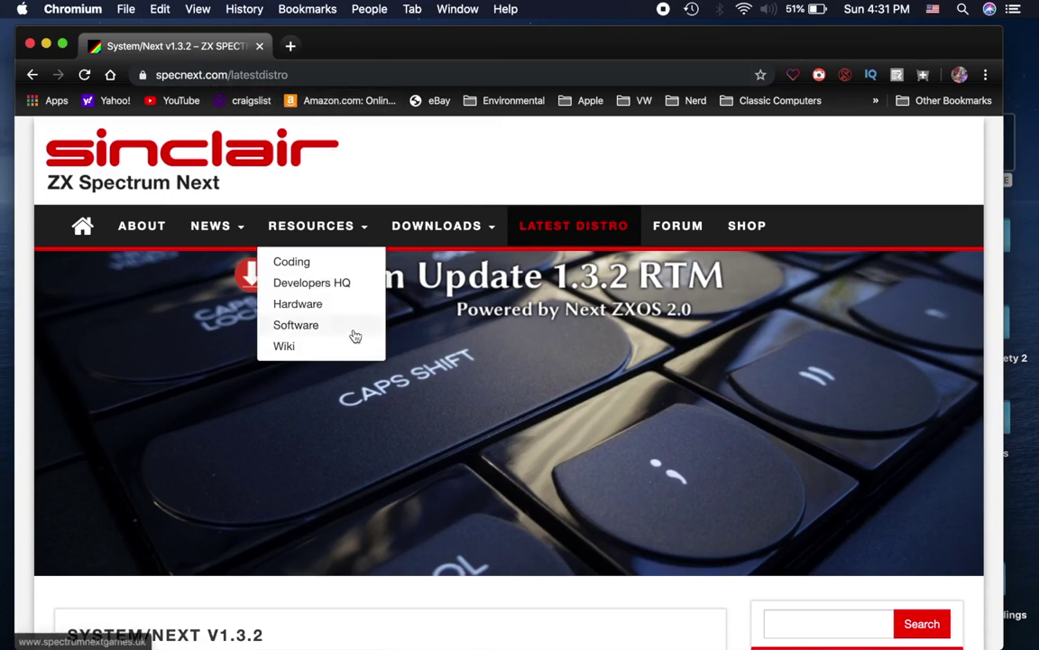
pyautogui.scroll(-5, 353, 334)
pyautogui.scroll(-2, 354, 330)
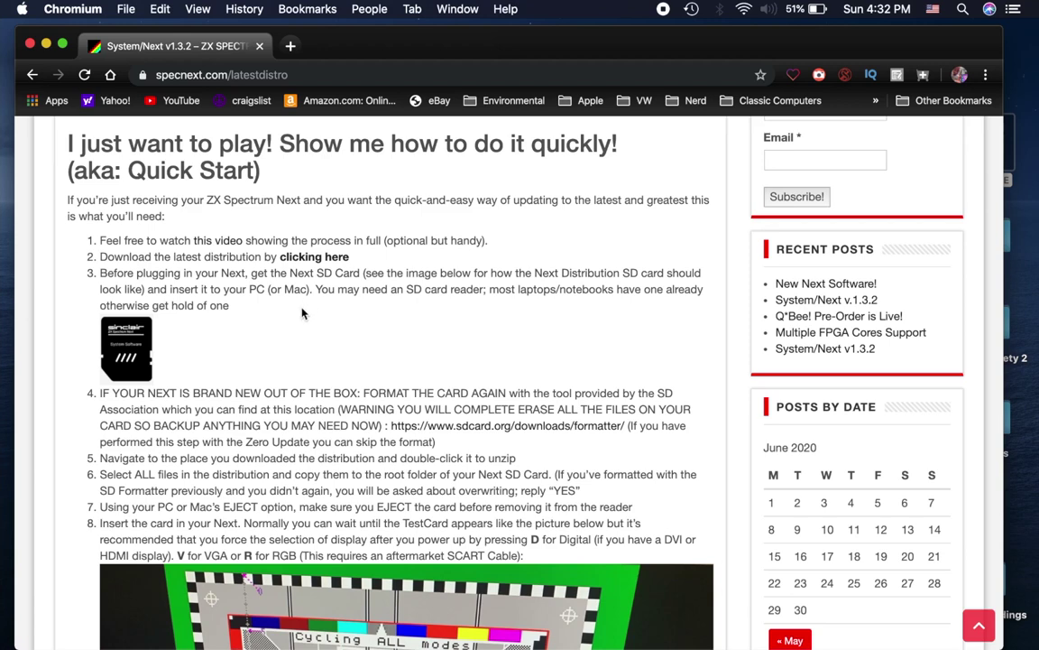
pyautogui.scroll(-5, 290, 328)
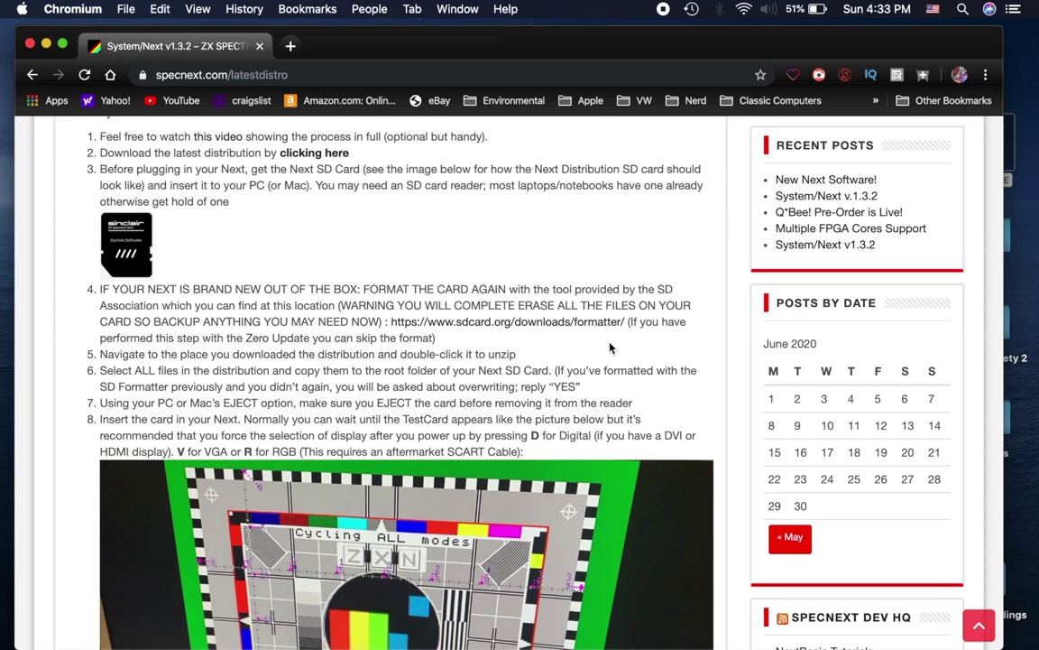
pyautogui.scroll(-2, 610, 347)
pyautogui.scroll(-2, 609, 348)
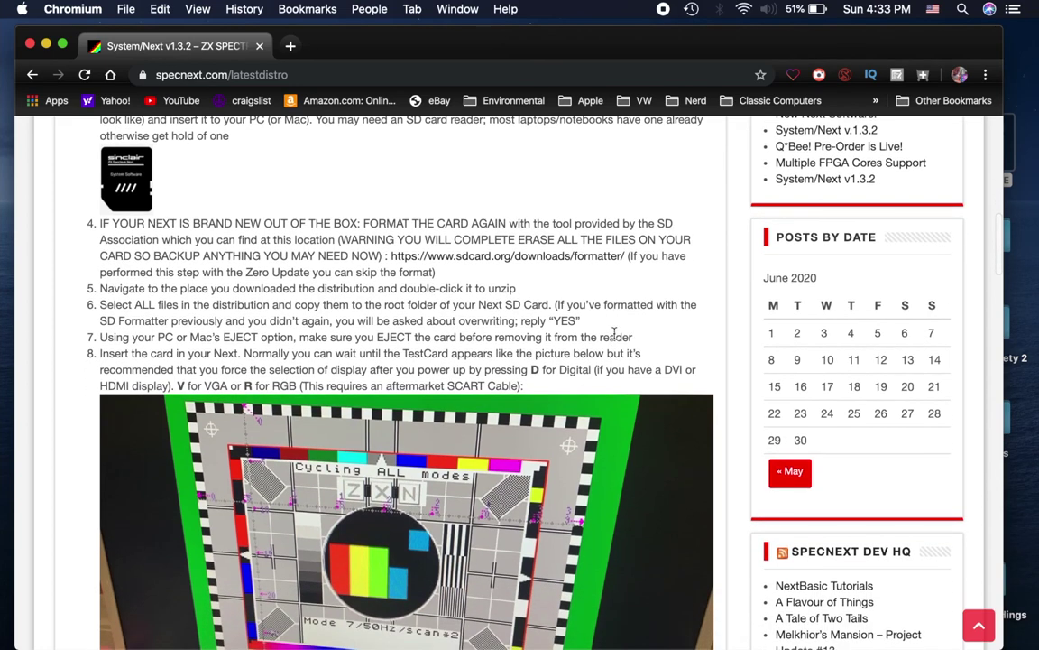
pyautogui.scroll(-5, 629, 321)
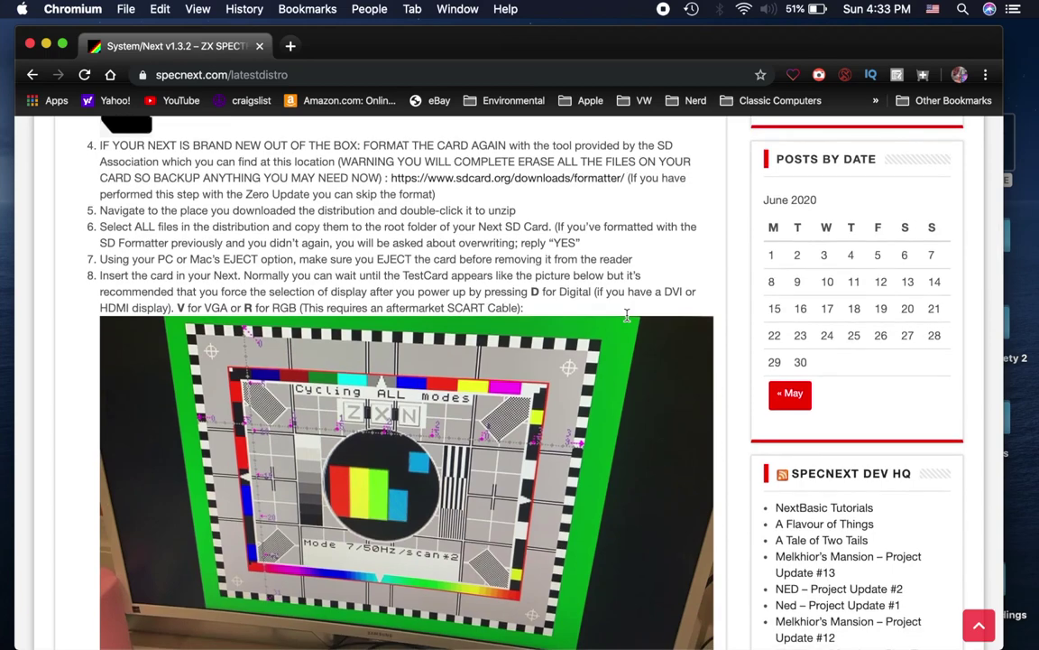
pyautogui.scroll(-18, 628, 317)
pyautogui.scroll(-13, 629, 321)
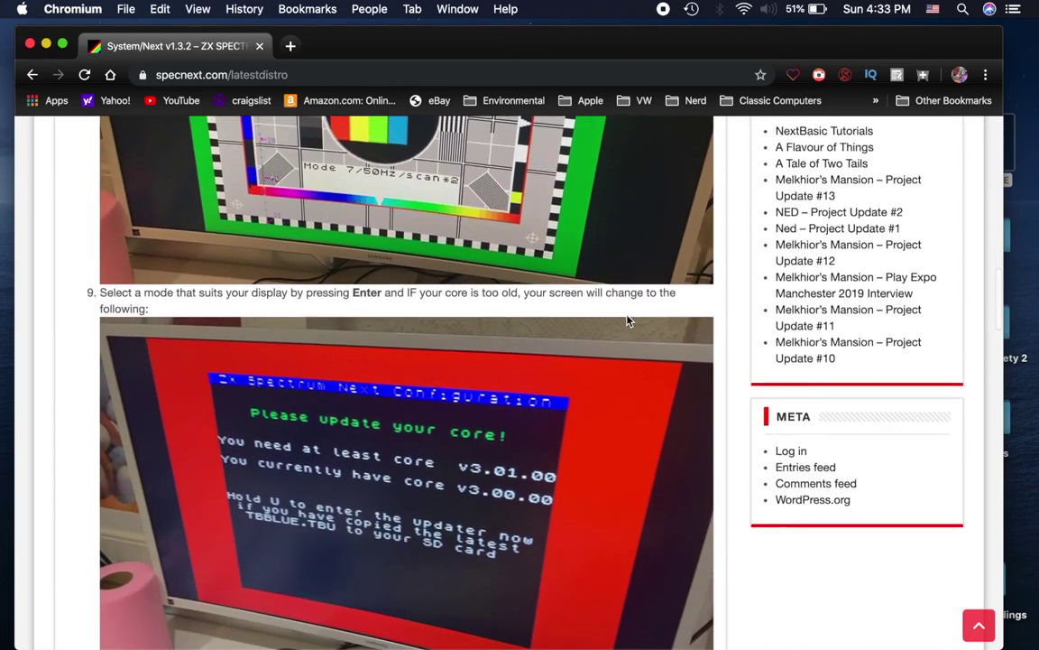
pyautogui.scroll(-6, 629, 320)
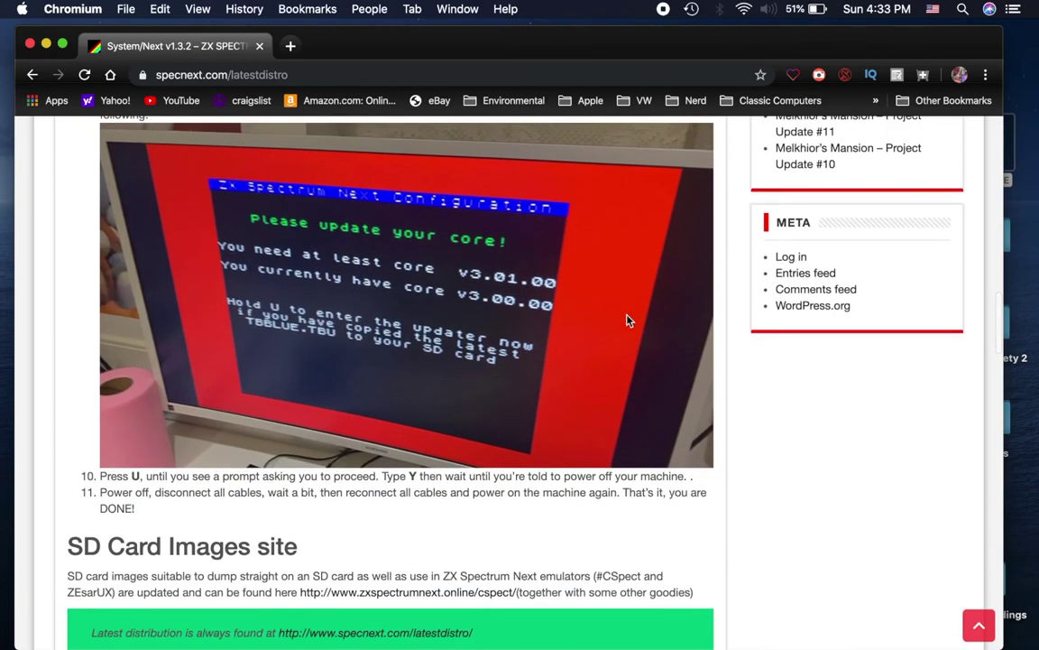
pyautogui.scroll(-1, 629, 320)
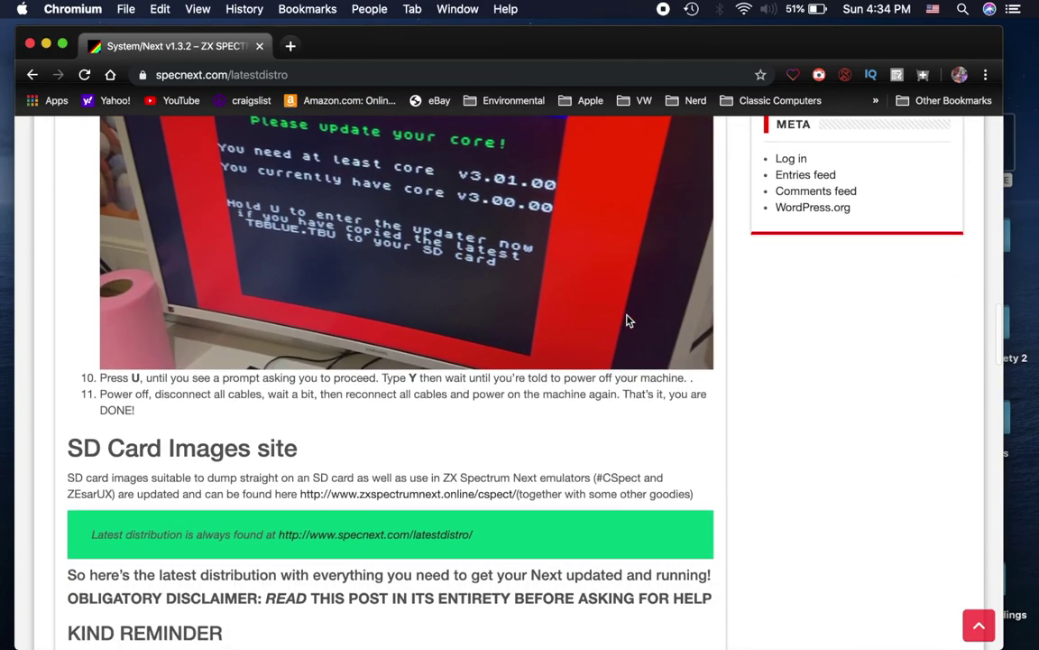
pyautogui.scroll(-7, 629, 320)
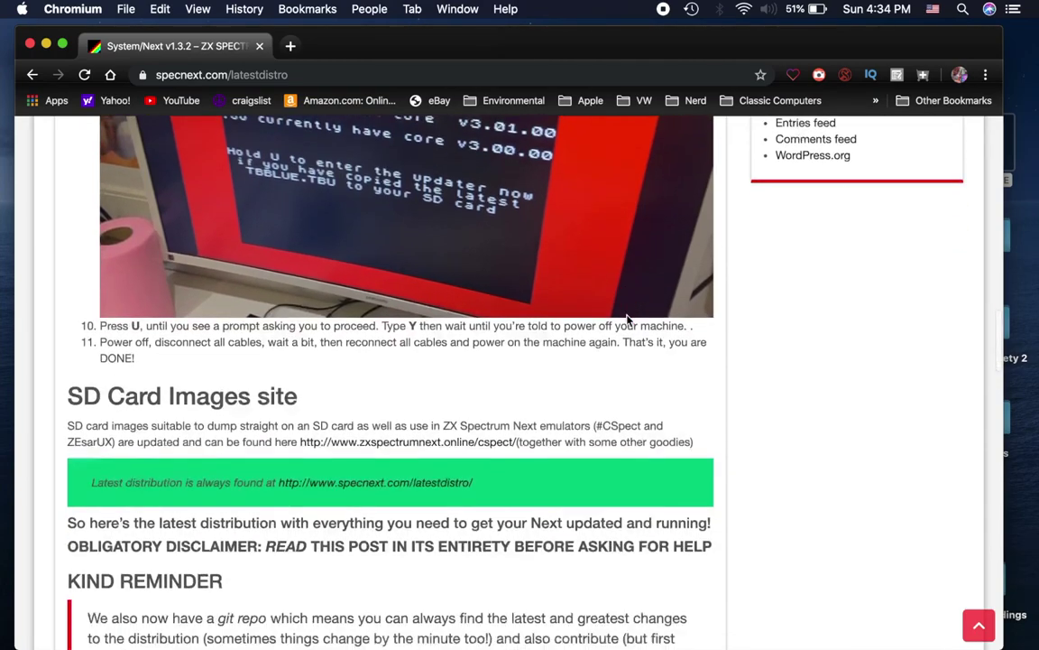
pyautogui.scroll(20, 629, 321)
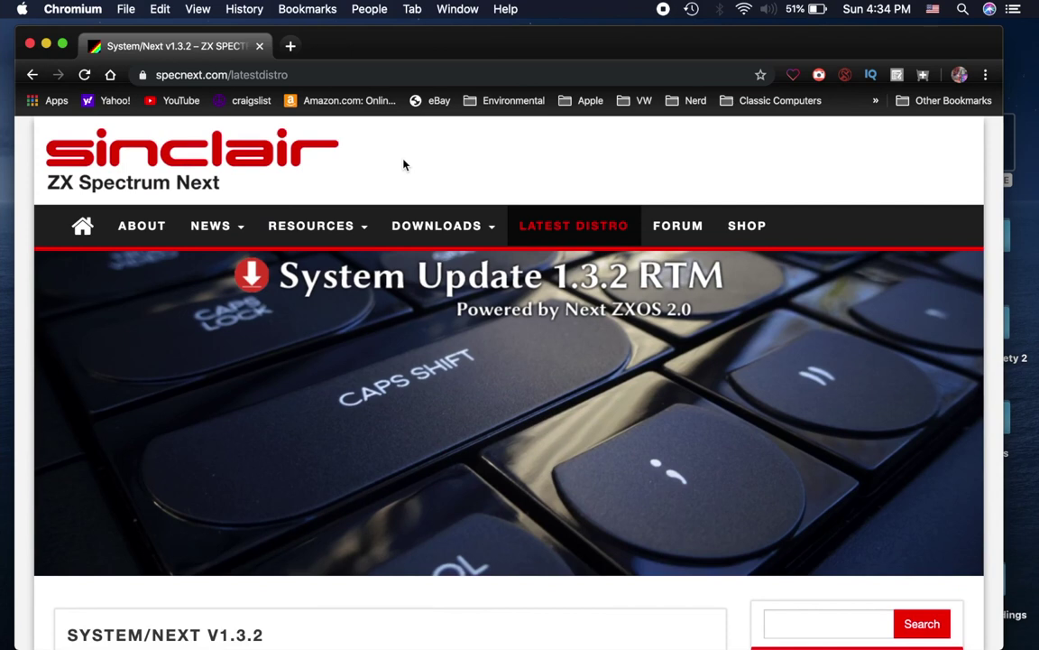
pyautogui.scroll(-10, 403, 164)
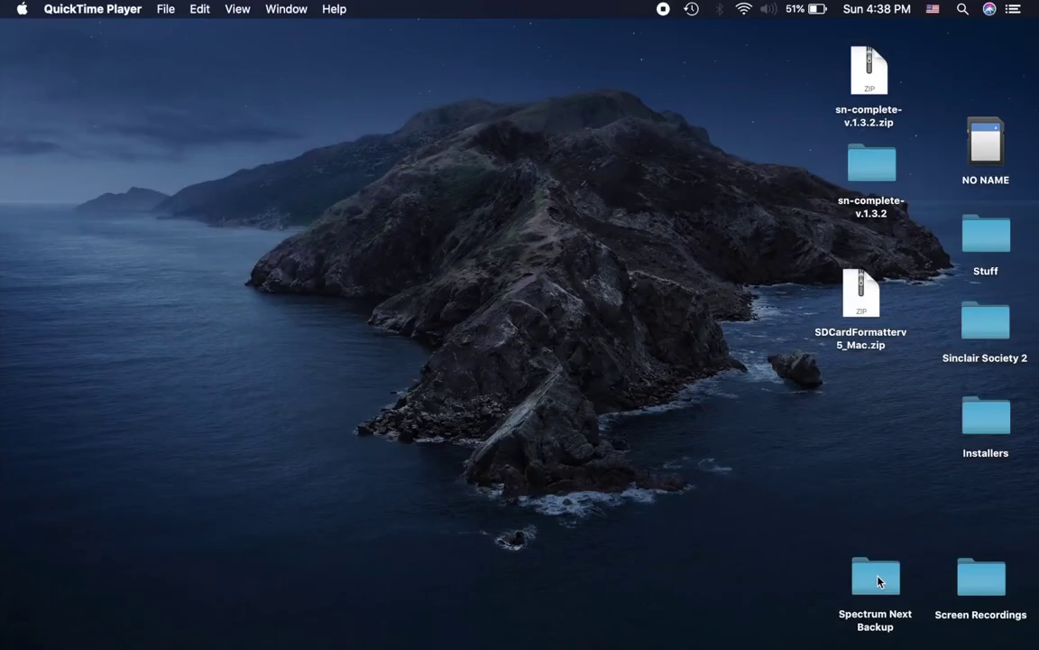
# Step: Check the contents of the Spectrum Next Backup folder on the desktop and close its window
pyautogui.doubleClick(877, 580)
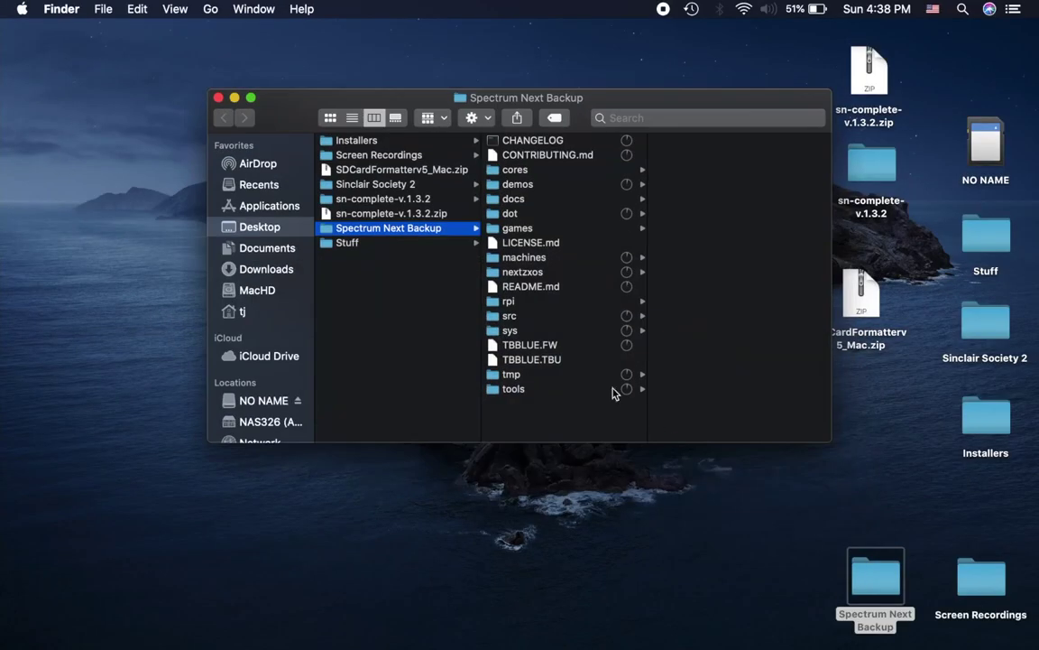
pyautogui.moveTo(411, 99); pyautogui.dragTo(300, 78)
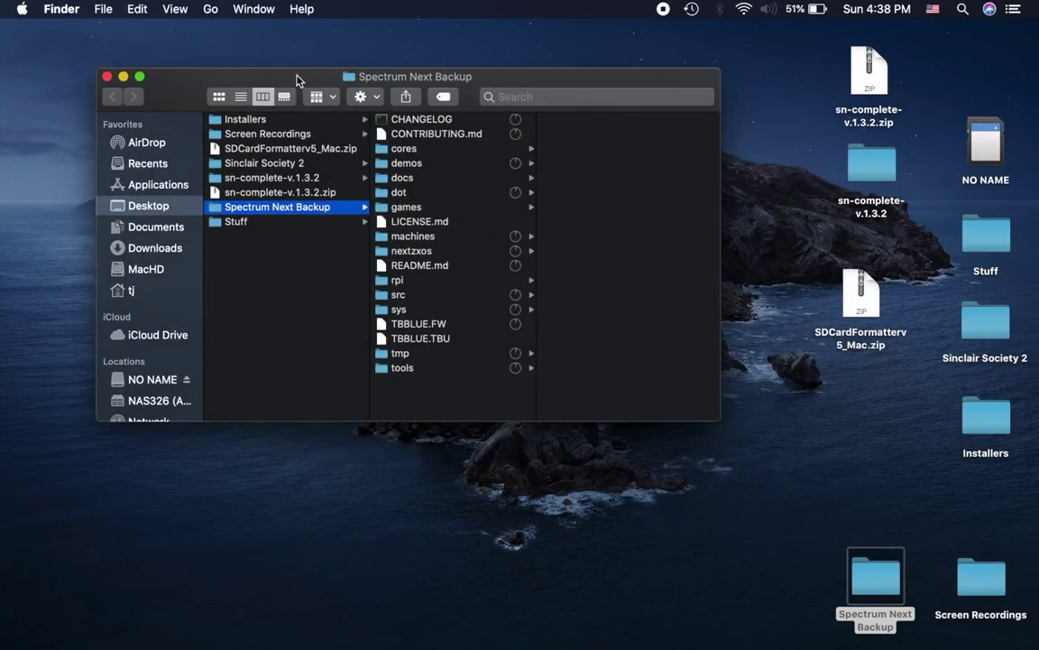
pyautogui.click(106, 76)
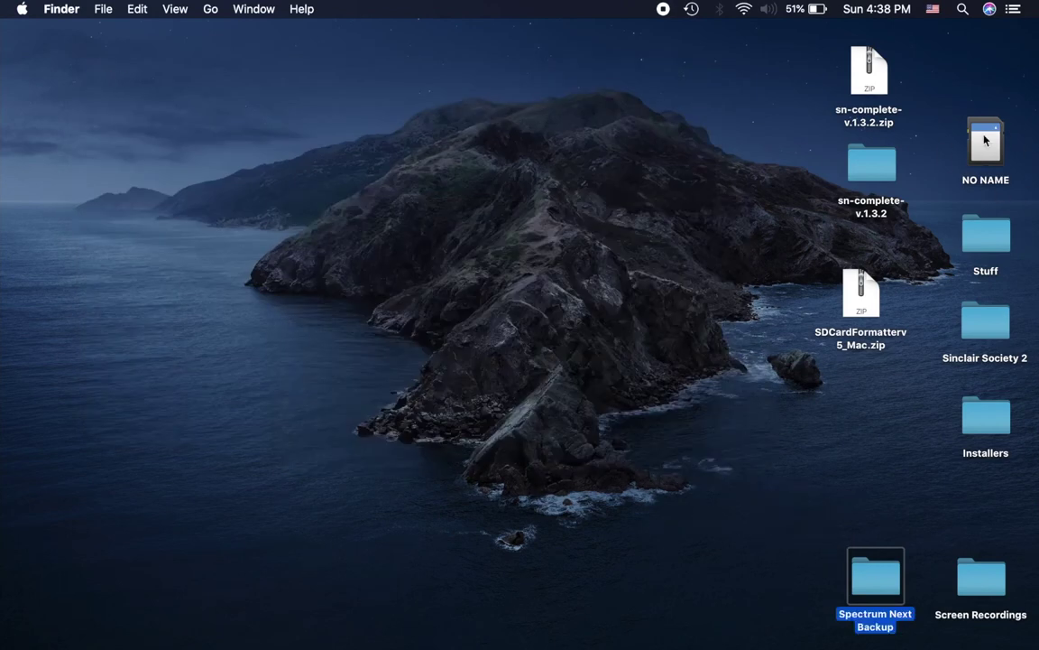
# Step: Extract SDCardFormatterv5_Mac.zip on the desktop, place the extracted folder below the archive, and open it
pyautogui.doubleClick(866, 310)
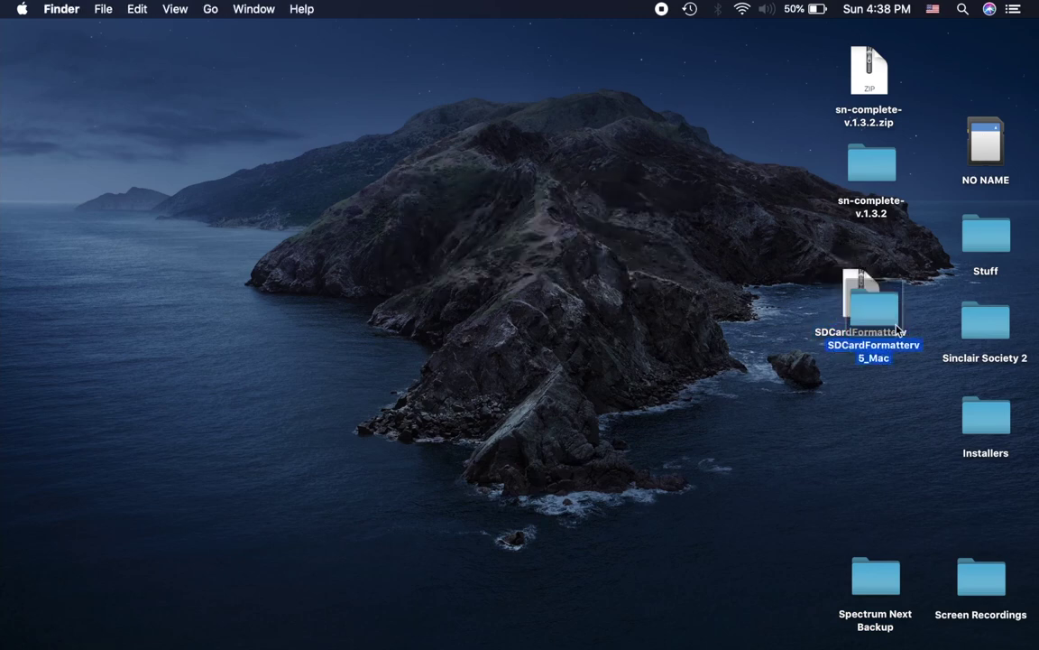
pyautogui.moveTo(866, 310); pyautogui.dragTo(887, 400)
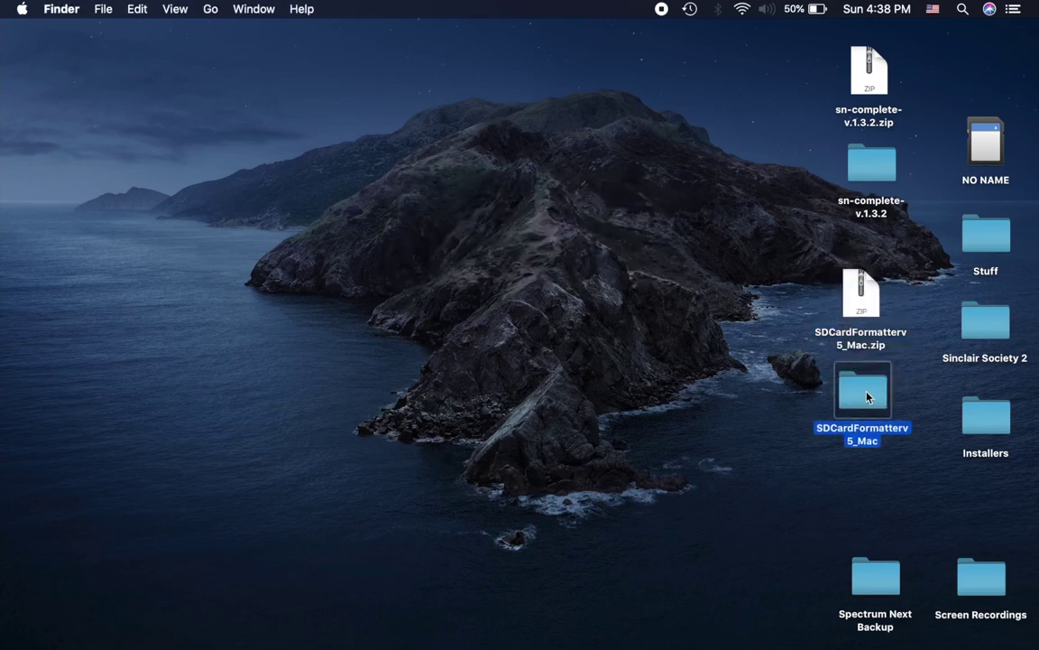
pyautogui.doubleClick(865, 393)
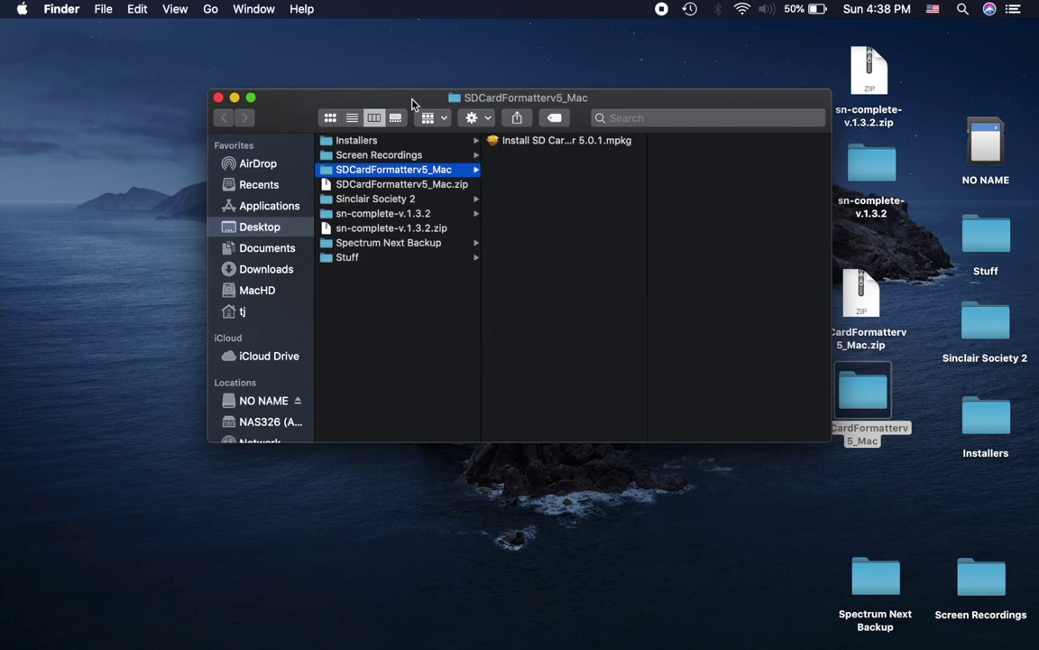
pyautogui.moveTo(413, 99); pyautogui.dragTo(320, 83)
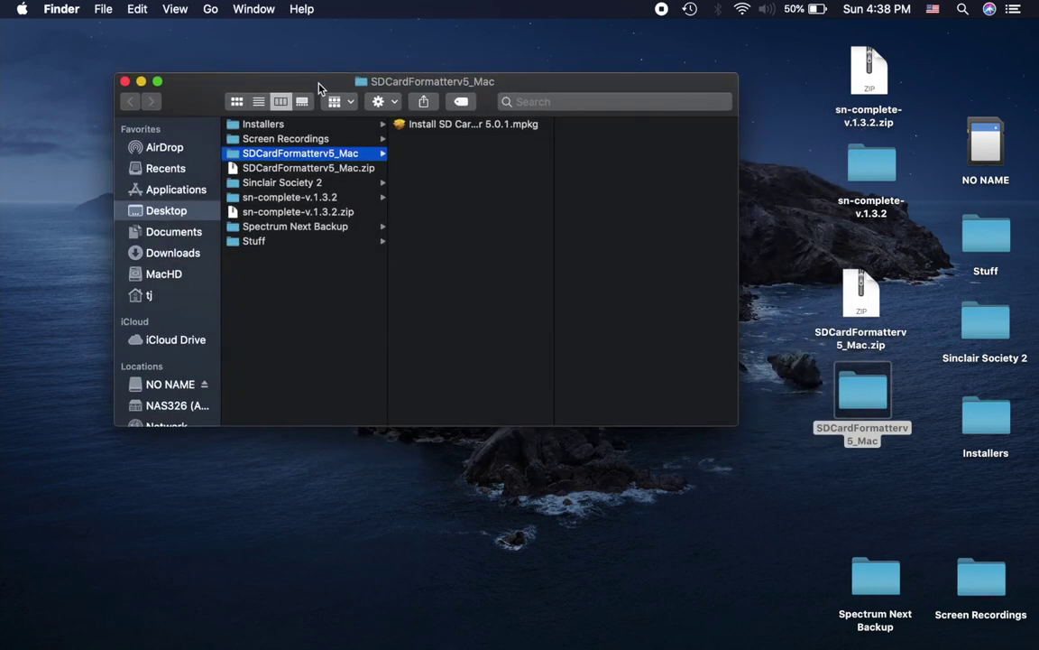
# Step: Launch the Install SD Card Formatter 5.0.1 package and close the folder window covering the installer
pyautogui.click(401, 132)
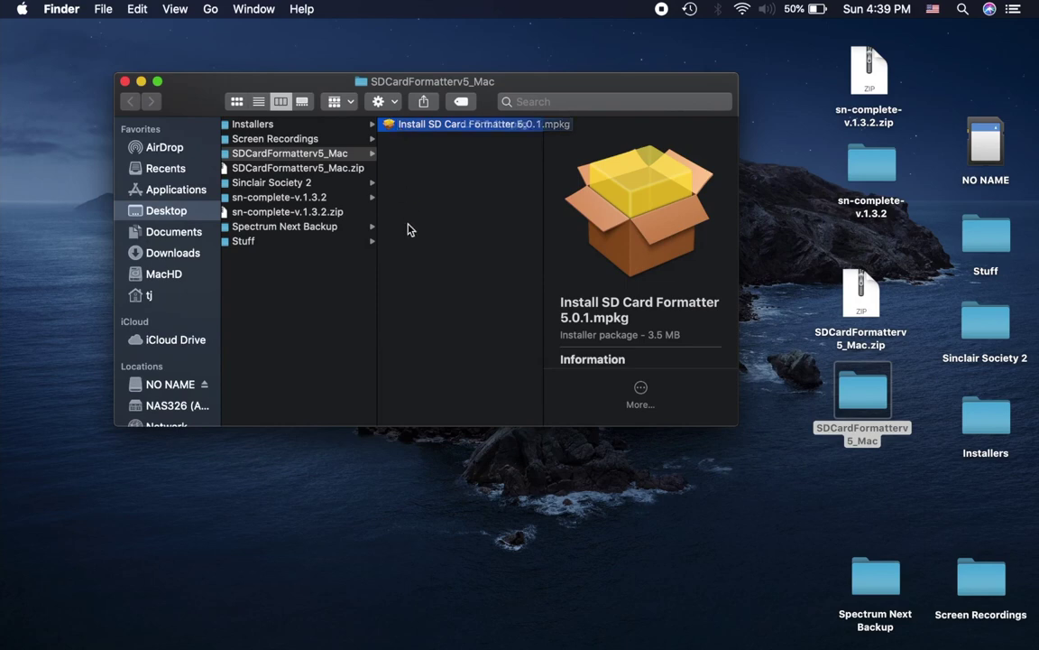
pyautogui.press('super+o')
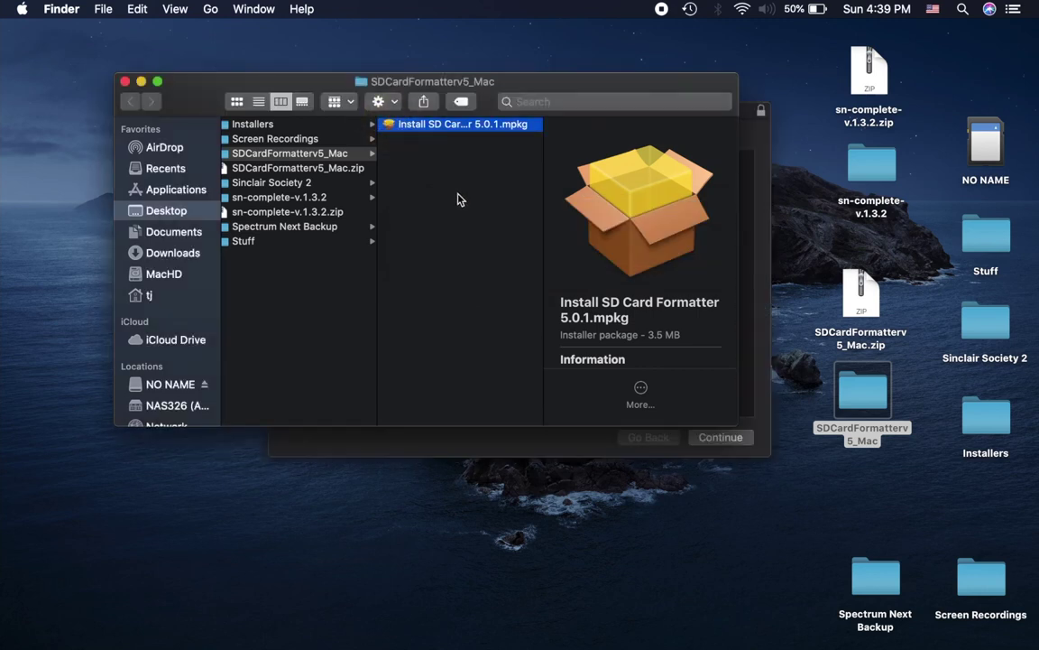
pyautogui.click(125, 82)
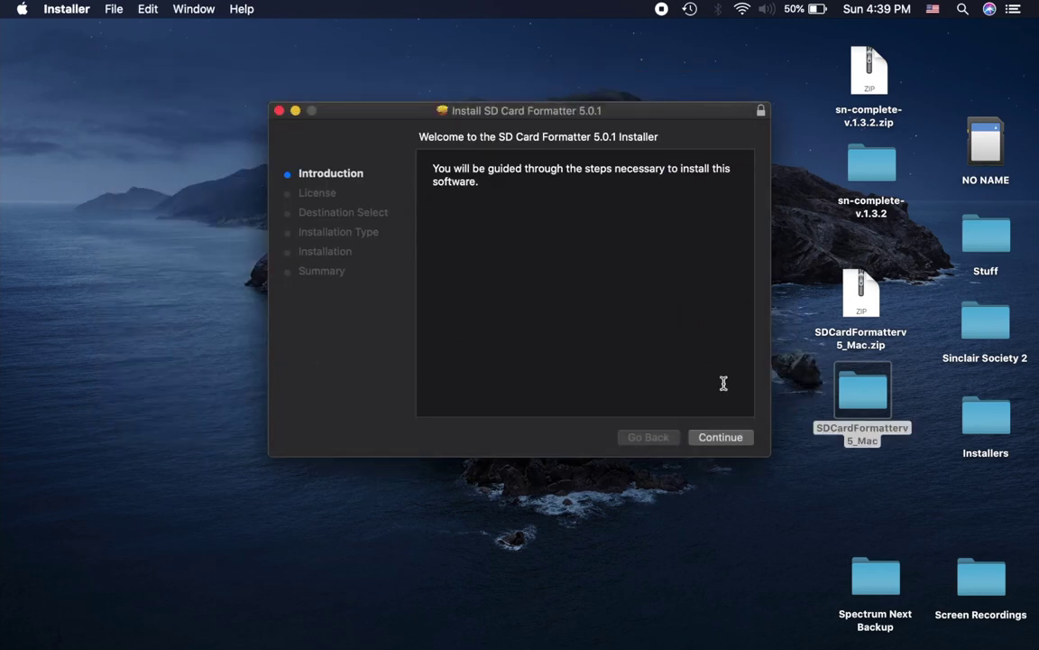
# Step: Continue past the SD Card Formatter installer's introduction and agree to the software license terms
pyautogui.click(726, 441)
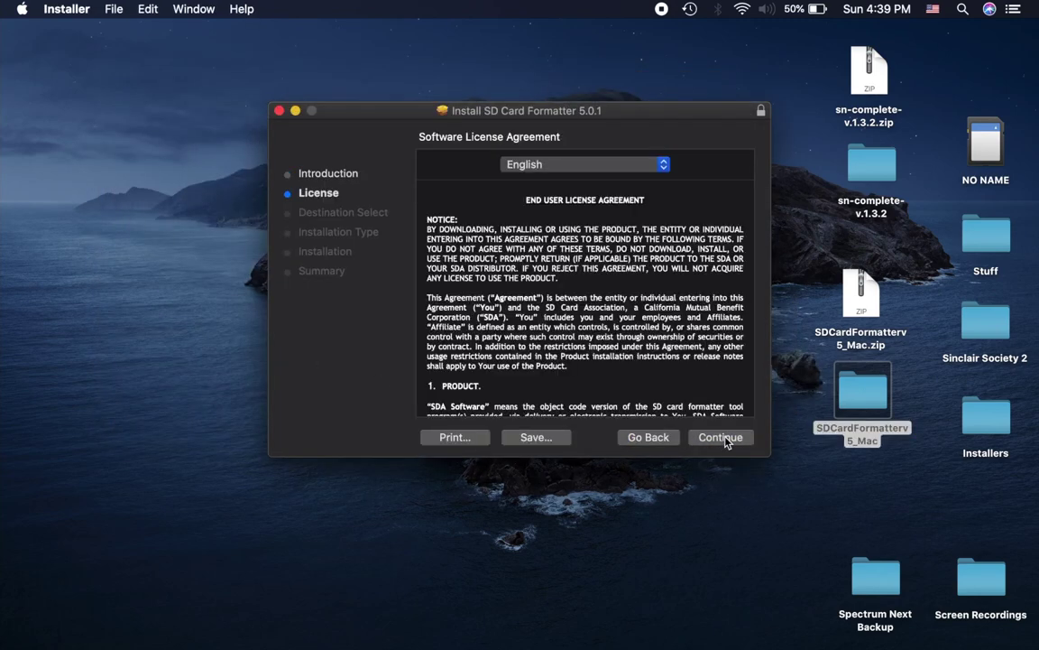
pyautogui.click(726, 440)
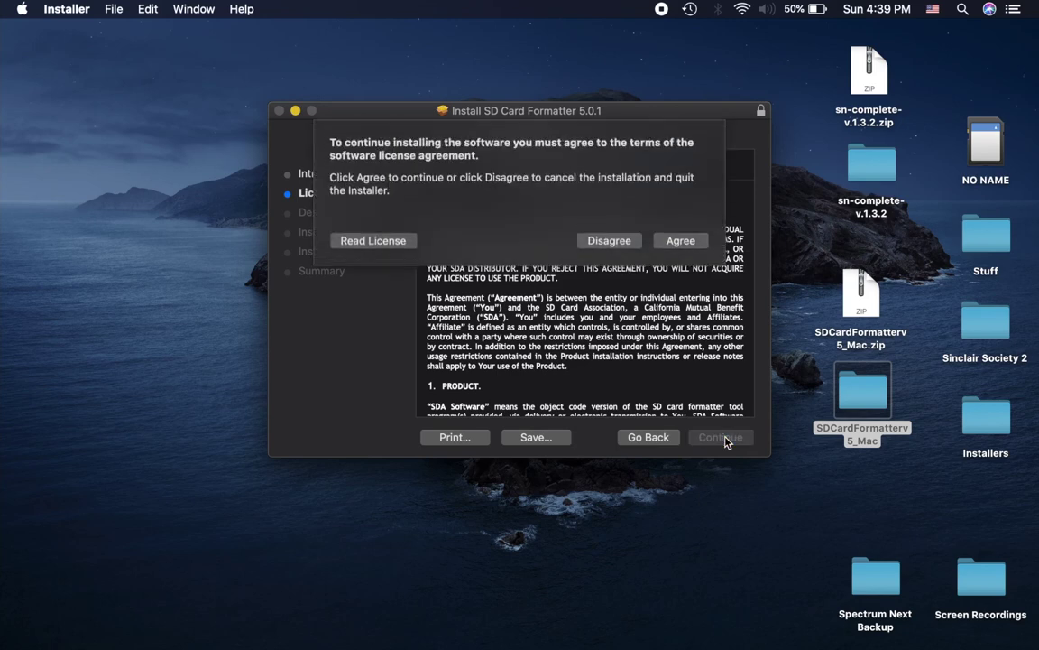
pyautogui.click(683, 239)
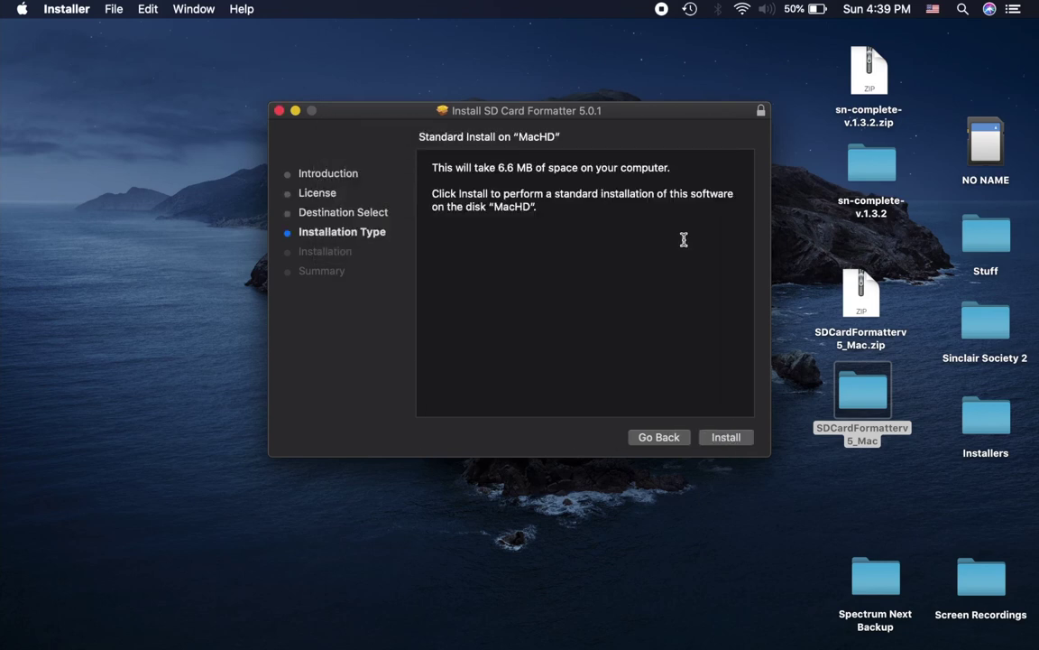
# Step: Install SD Card Formatter on MacHD, authorizing it with the account password, and close the installer when it finishes
pyautogui.click(729, 439)
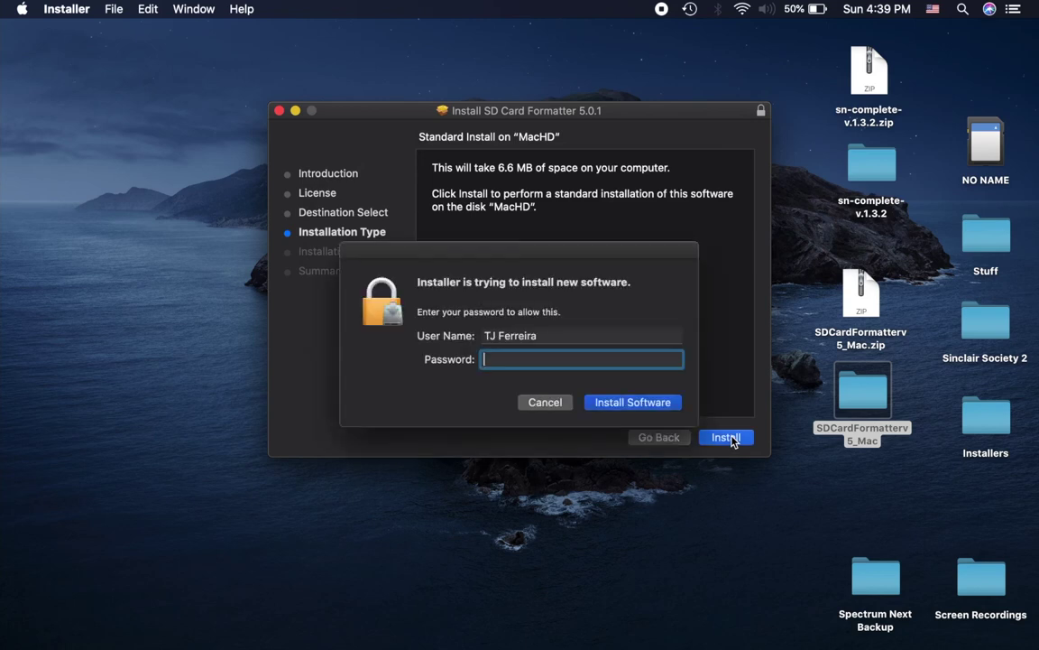
pyautogui.write('••••••')
pyautogui.press('BackSpace')
pyautogui.press('BackSpace')
pyautogui.press('BackSpace')
pyautogui.press('BackSpace')
pyautogui.press('BackSpace')
pyautogui.press('BackSpace')
pyautogui.write('••••••')
pyautogui.click(642, 402)
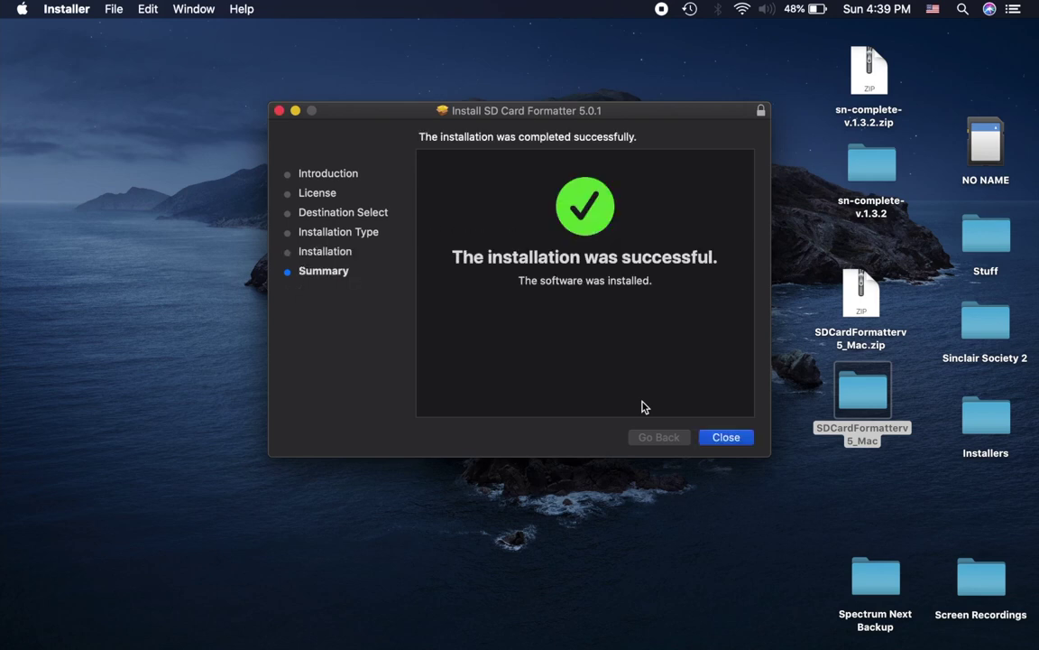
pyautogui.click(726, 437)
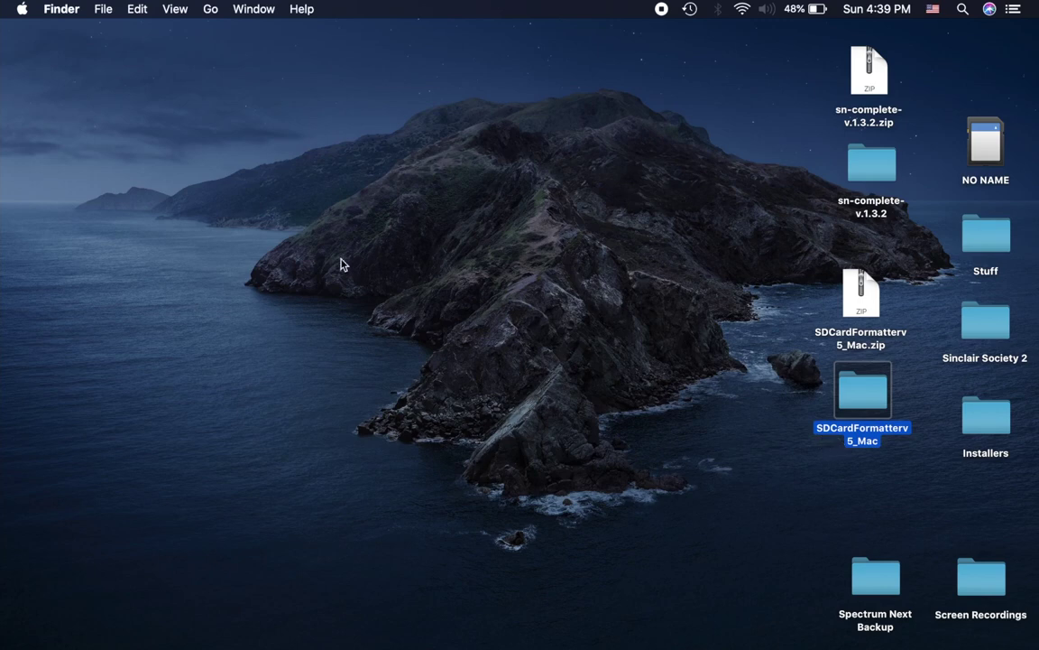
# Step: Launch SD Card Formatter from the Applications folder and choose disk2: APPLE SD Card Reader Media as the card
pyautogui.moveTo(5, 137)
pyautogui.click(14, 42)
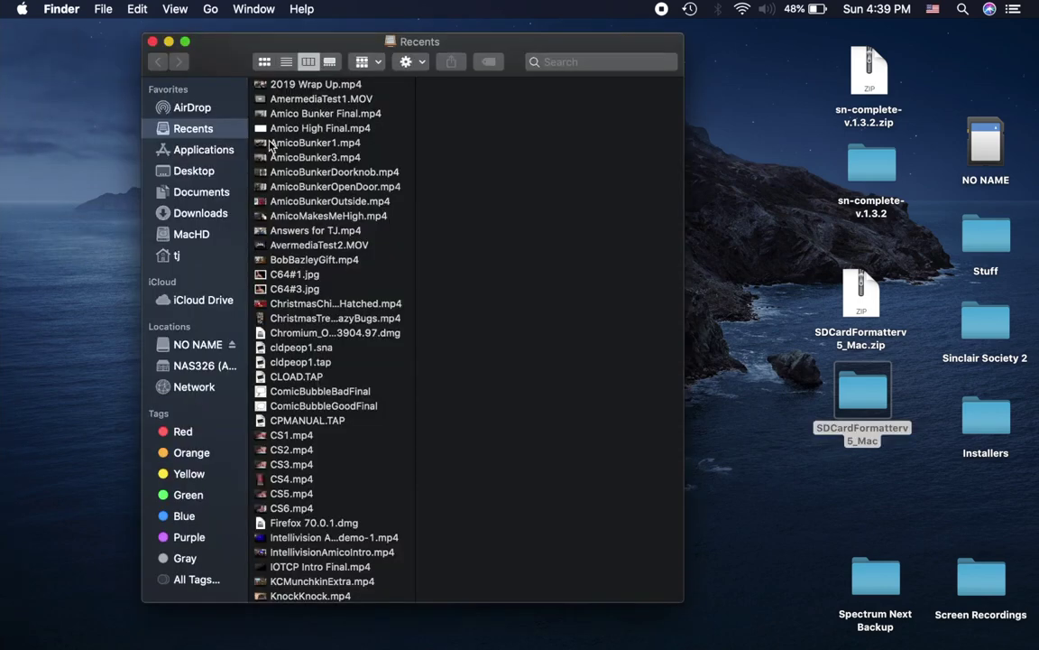
pyautogui.click(190, 153)
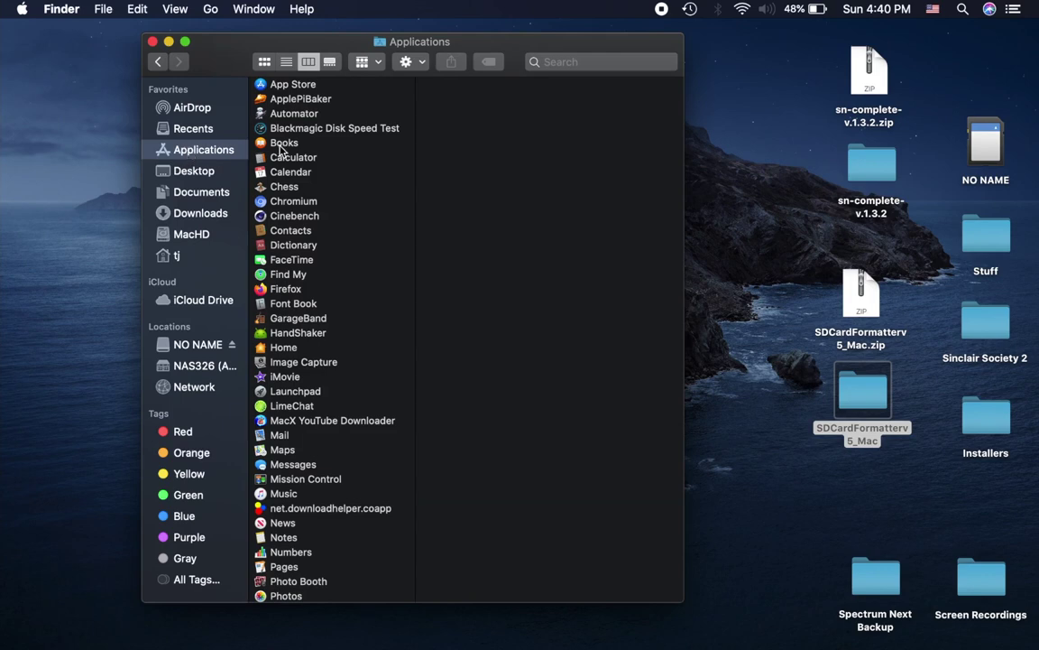
pyautogui.scroll(-4, 284, 449)
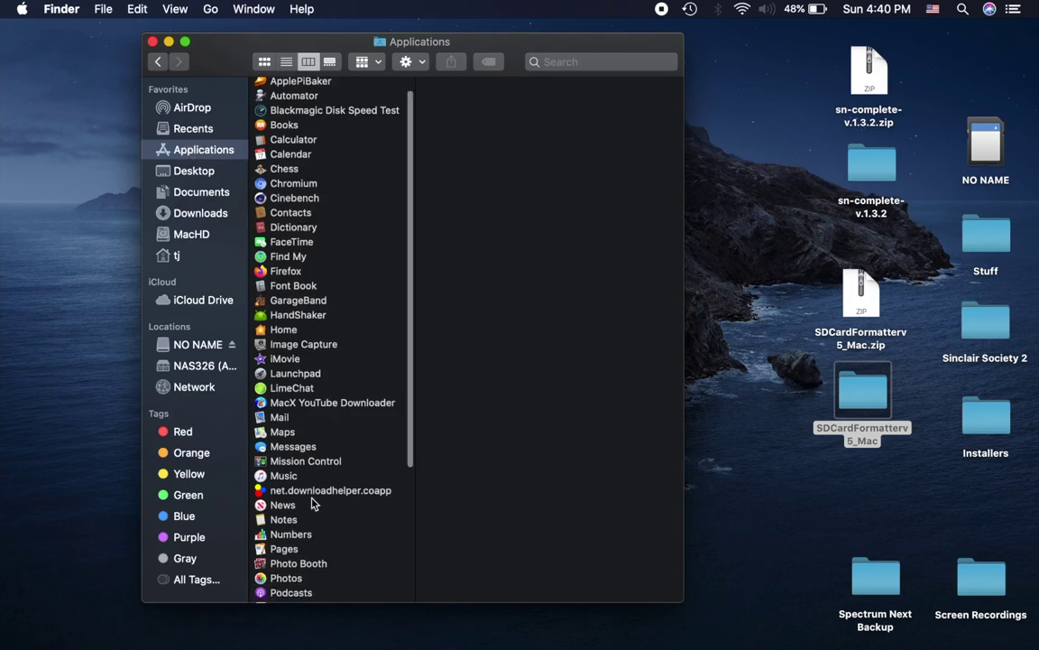
pyautogui.scroll(-5, 311, 502)
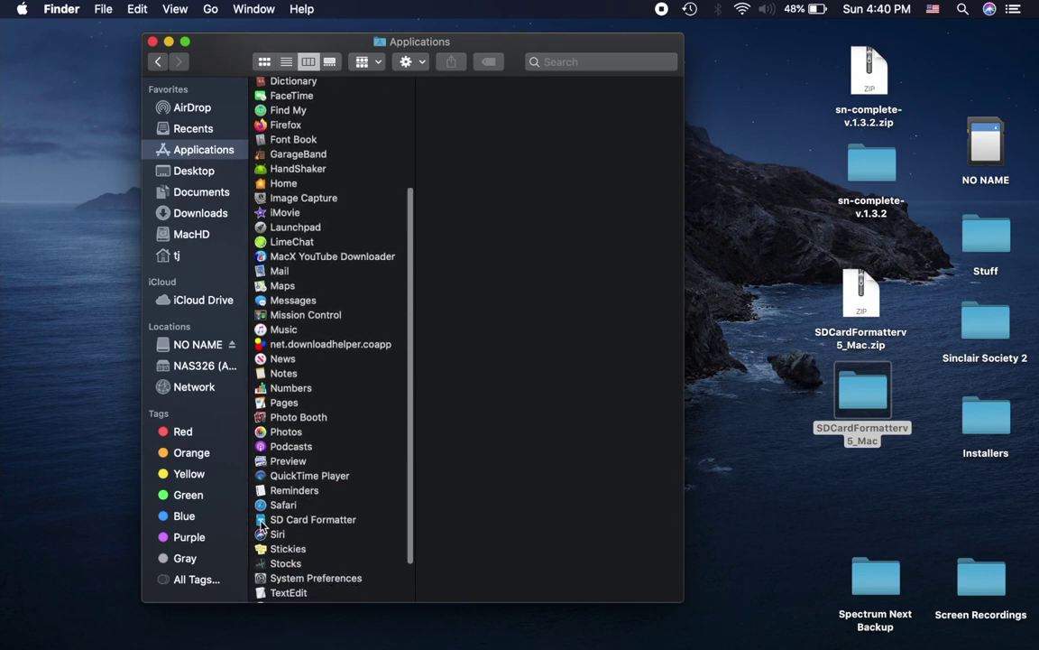
pyautogui.doubleClick(270, 520)
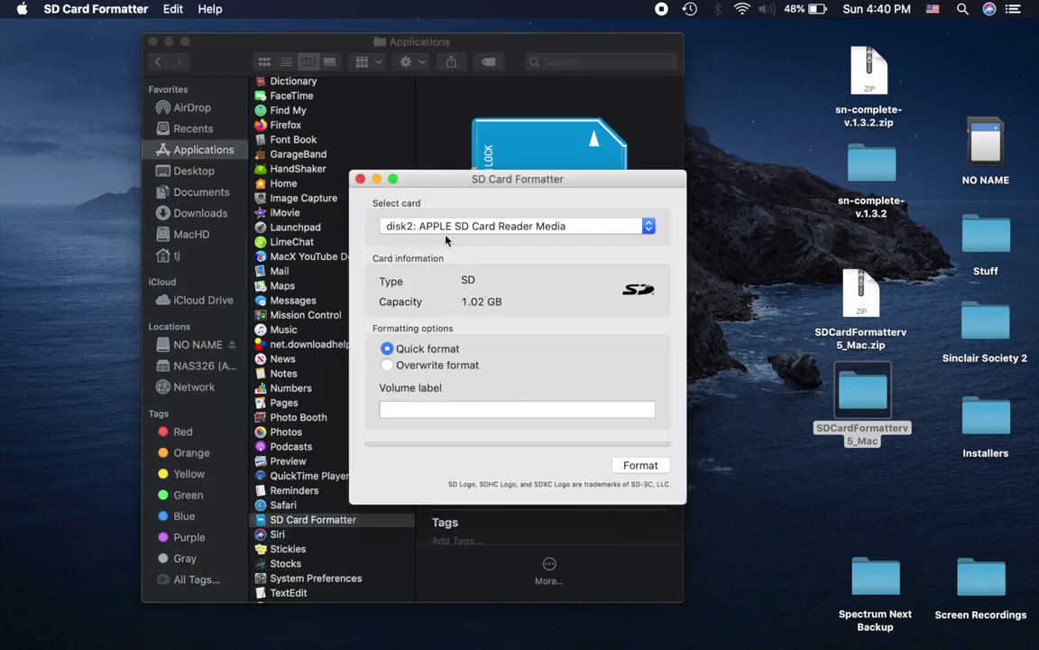
pyautogui.click(499, 227)
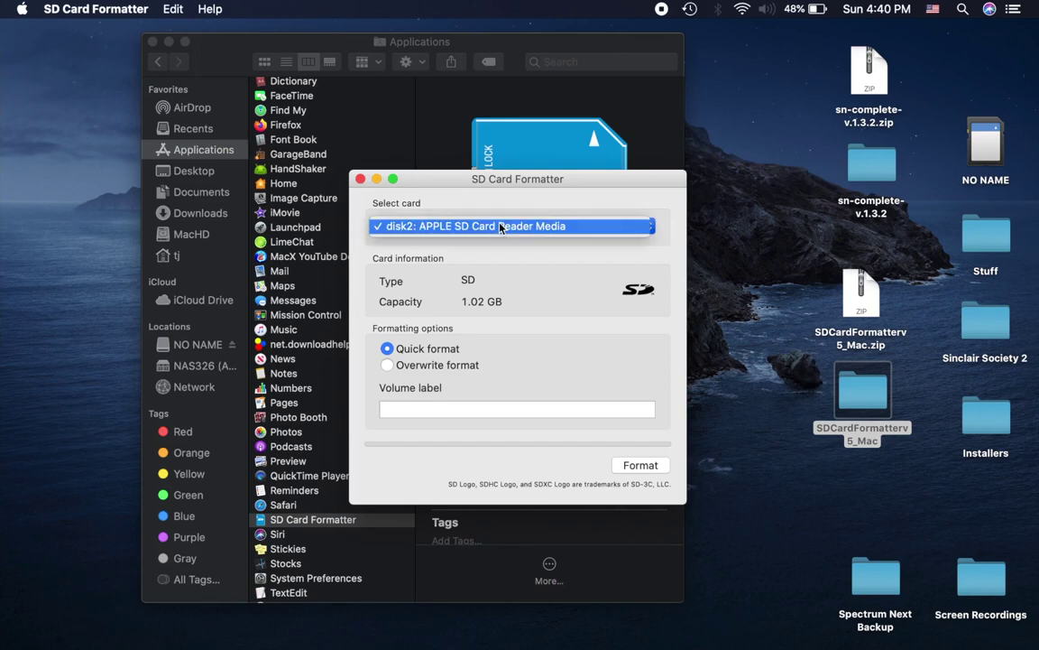
pyautogui.click(503, 227)
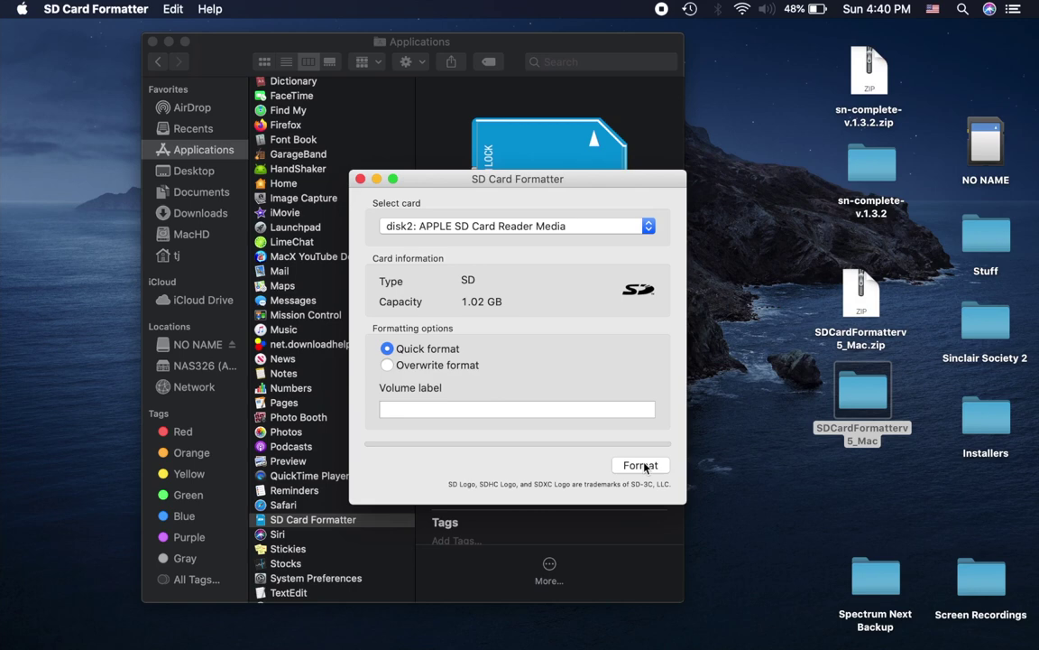
pyautogui.click(85, 10)
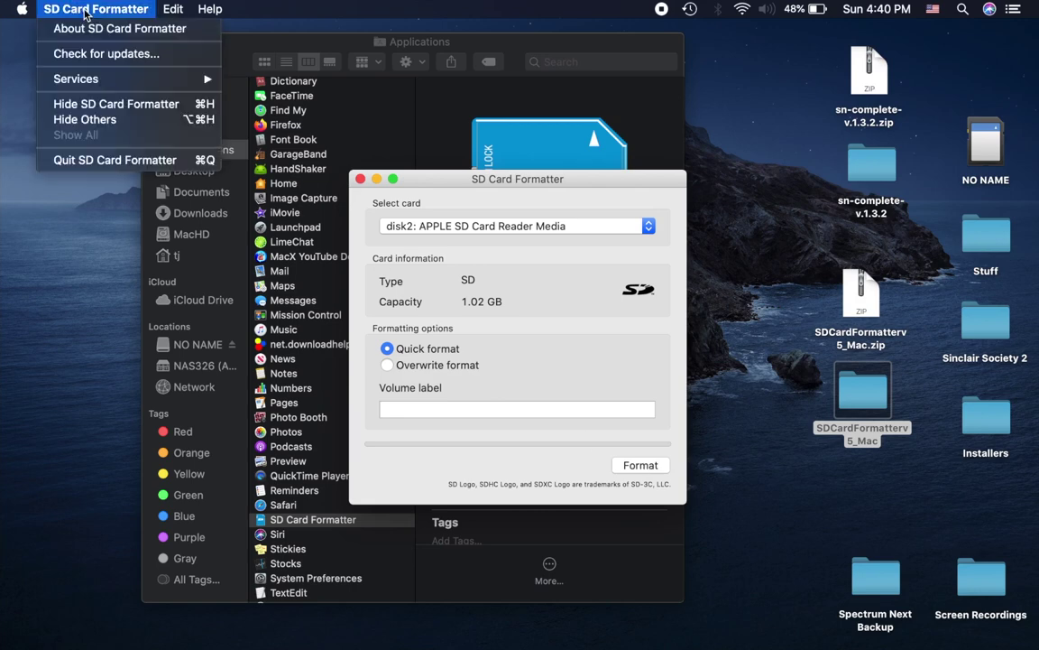
pyautogui.moveTo(176, 9)
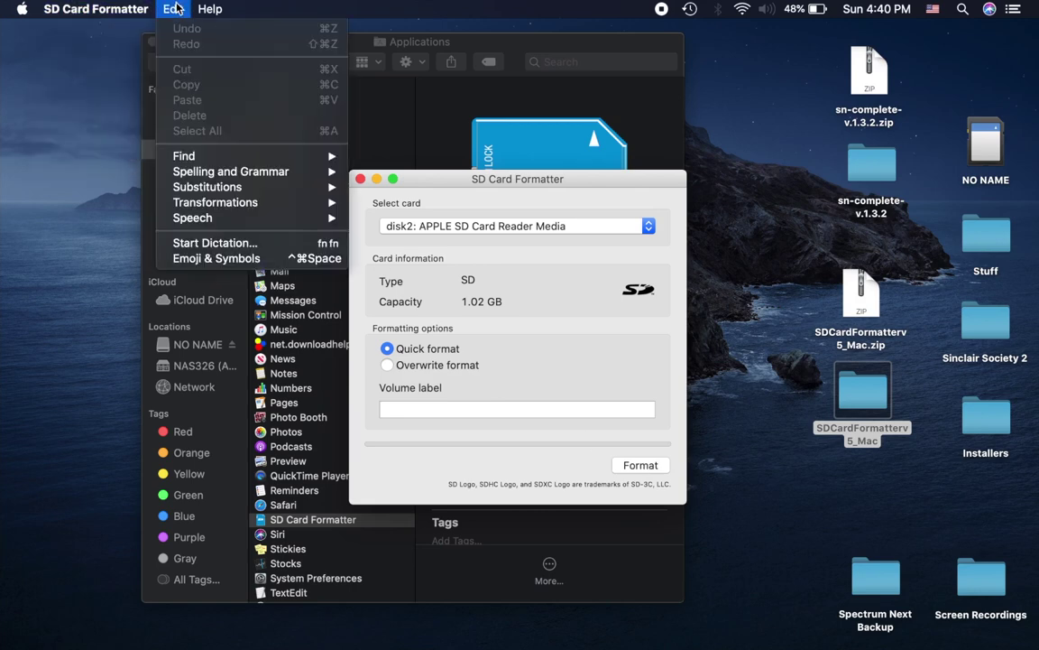
pyautogui.moveTo(209, 8)
pyautogui.moveTo(110, 7)
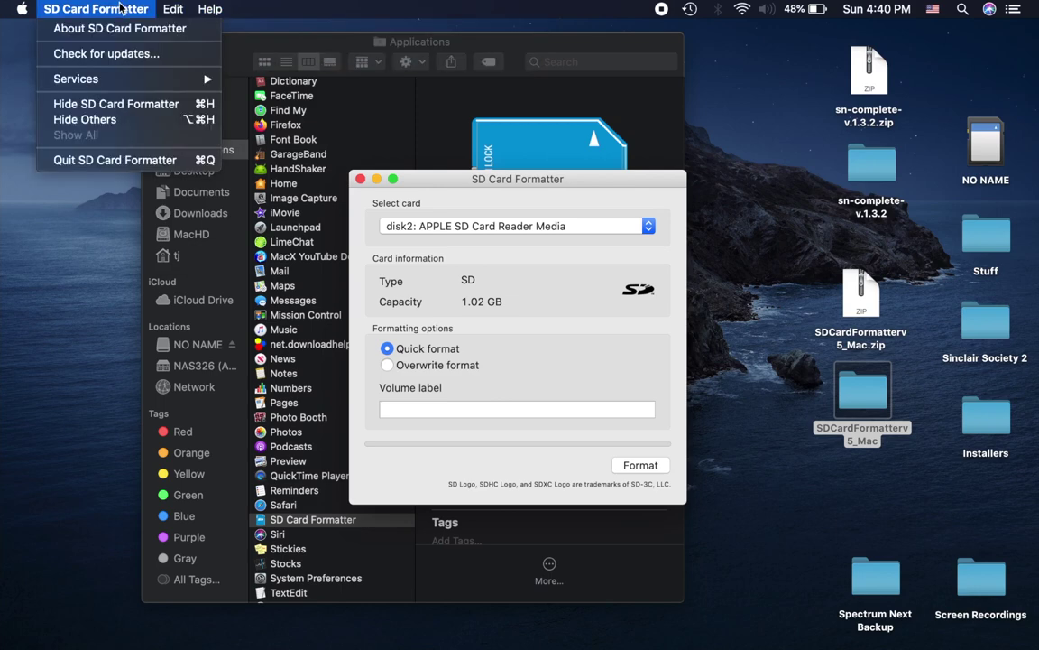
pyautogui.click(424, 185)
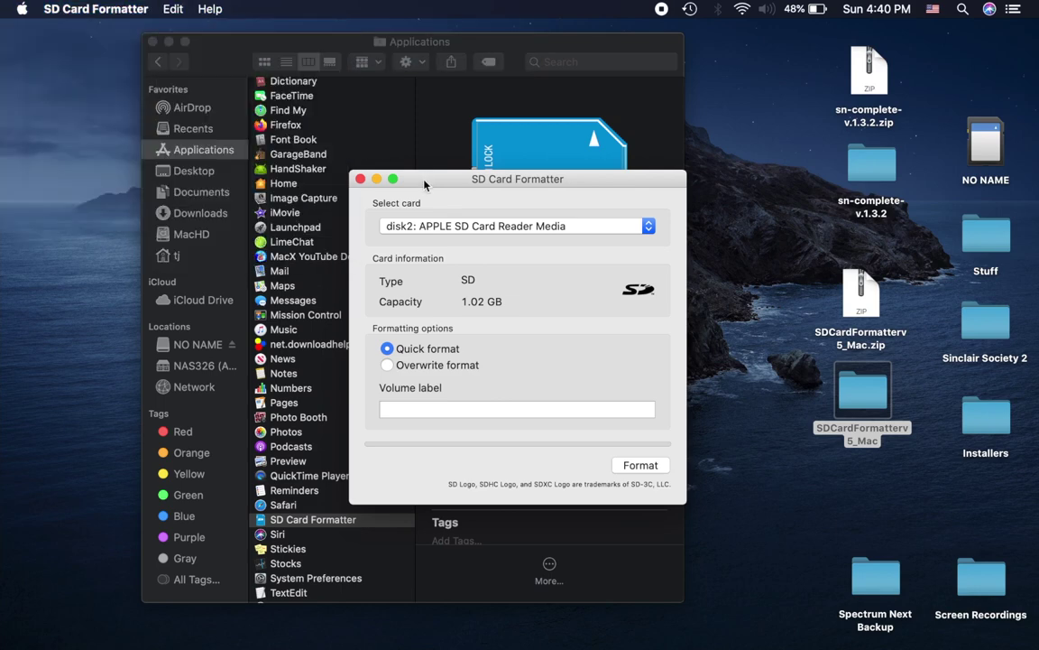
# Step: Quick format the SD card, entering the account password and allowing access to the removable volume, and dismiss the completion report
pyautogui.click(640, 465)
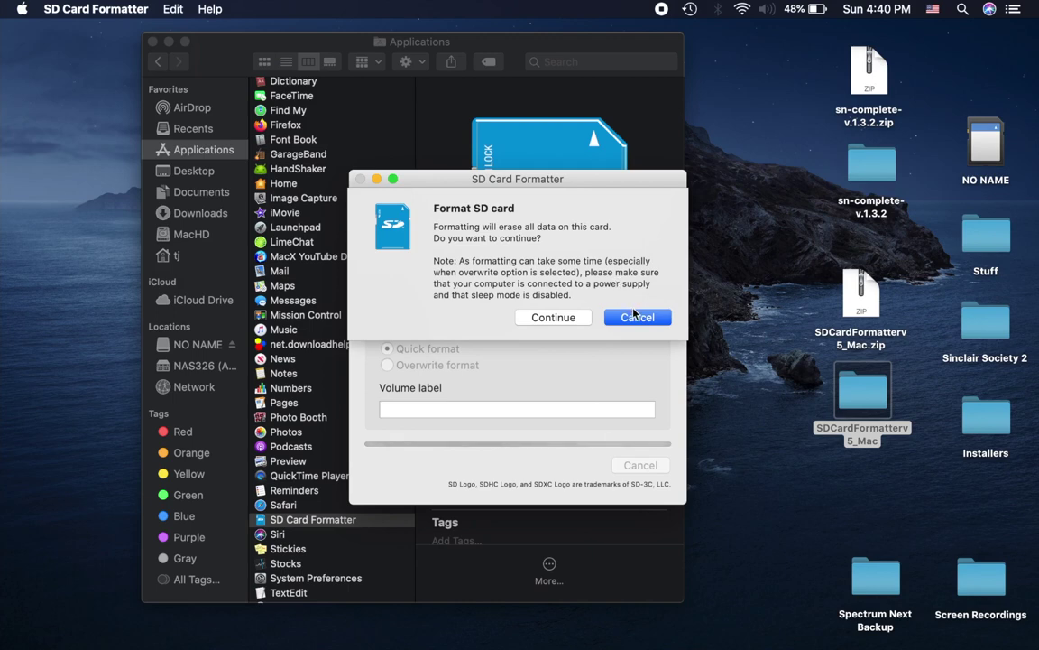
pyautogui.click(574, 319)
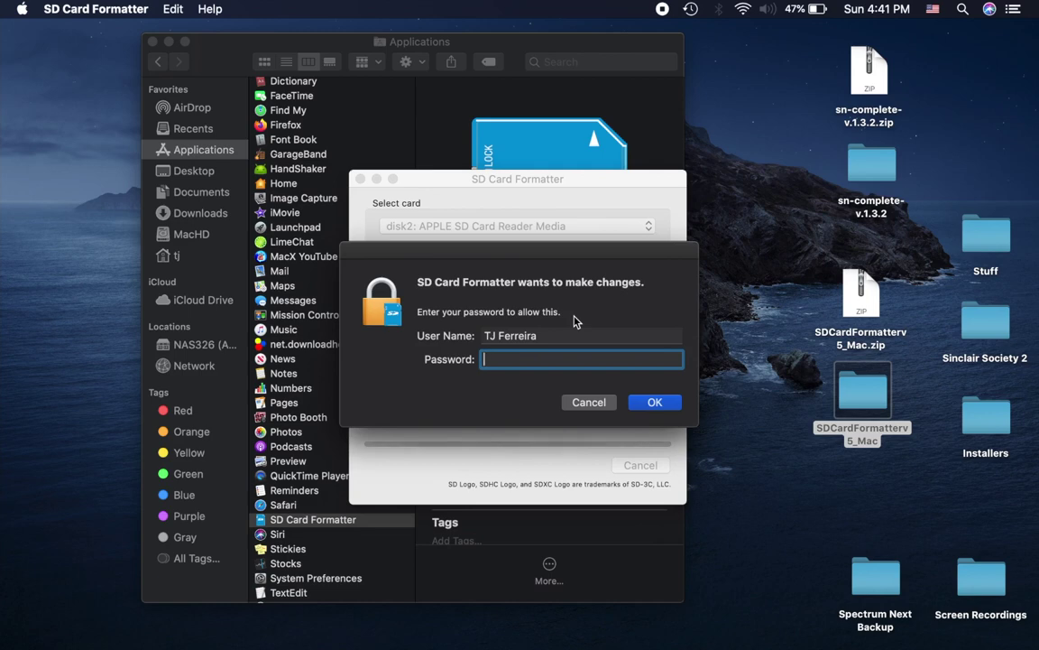
pyautogui.write('******')
pyautogui.press('Return')
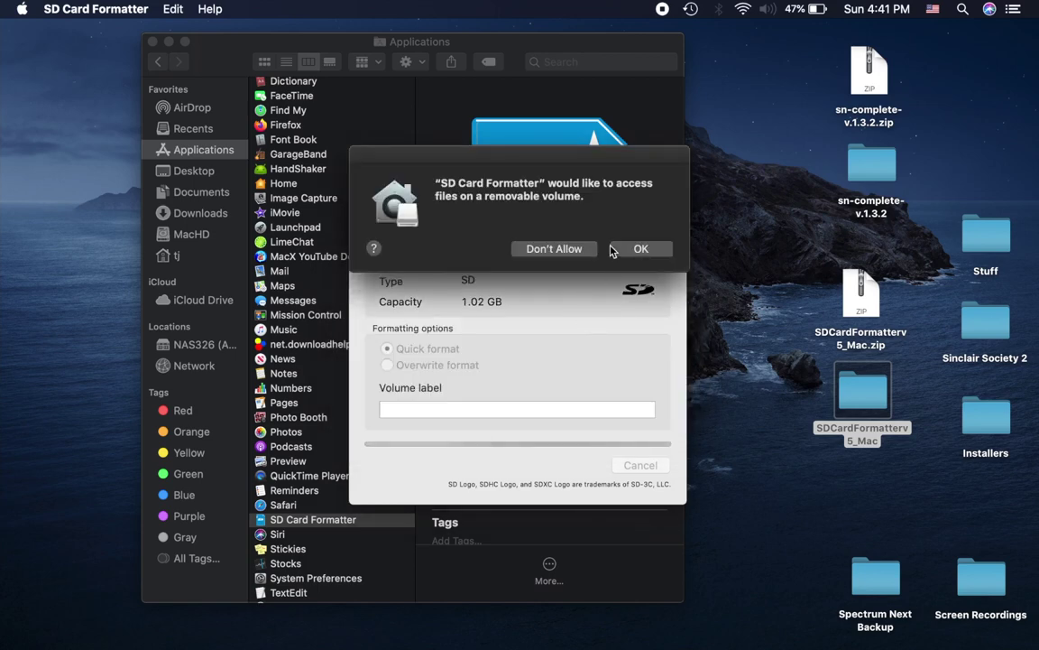
pyautogui.click(638, 251)
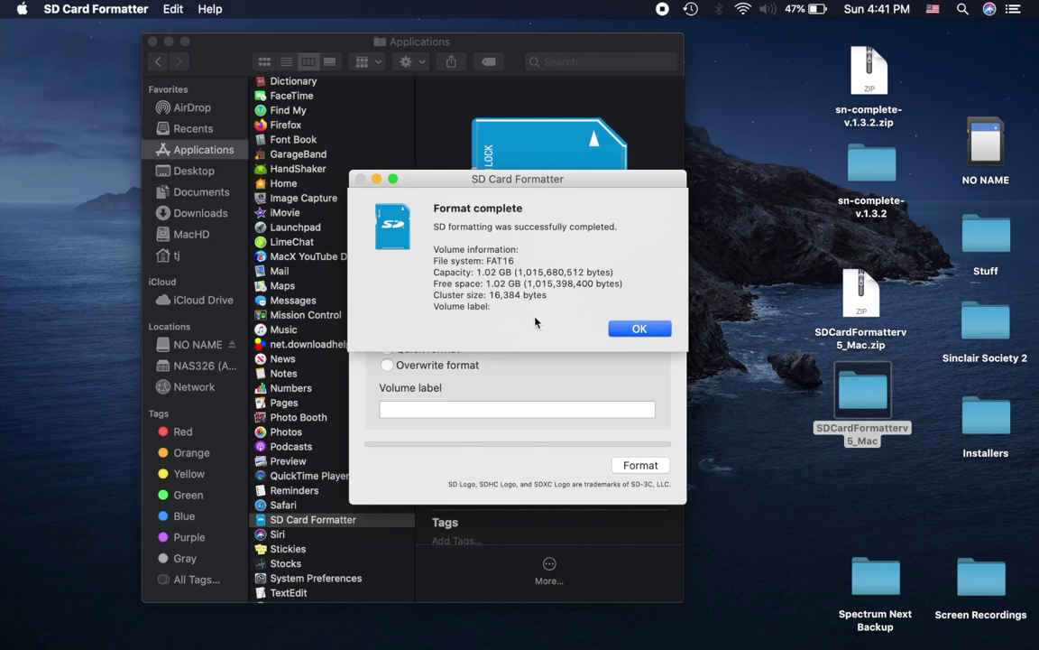
pyautogui.click(632, 328)
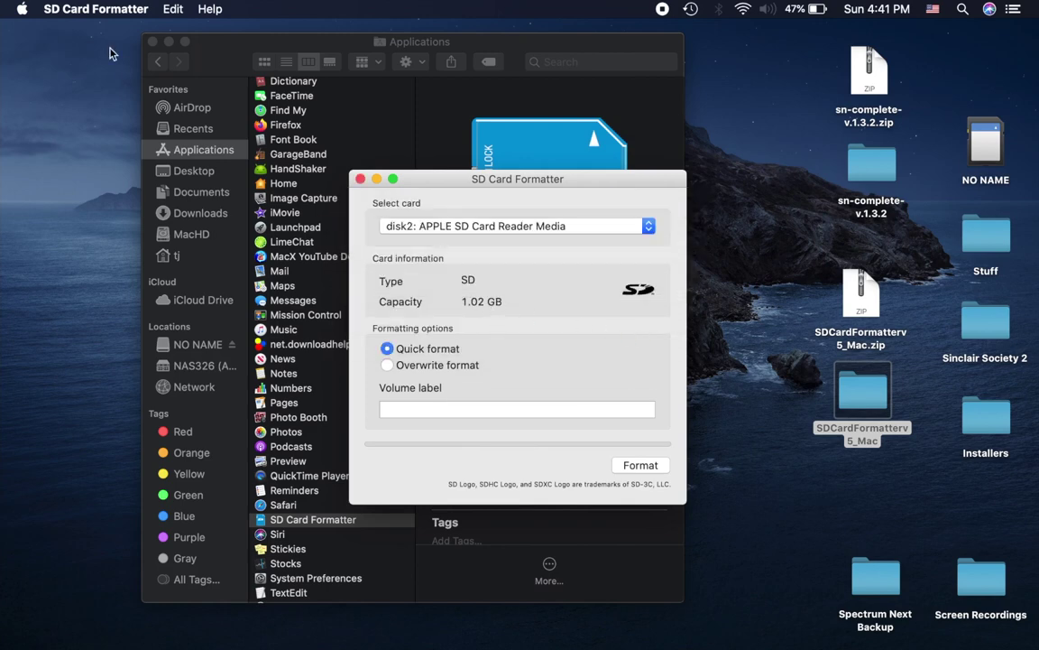
# Step: Quit SD Card Formatter, closing the Applications window, and check the contents of the formatted NO NAME card
pyautogui.click(97, 11)
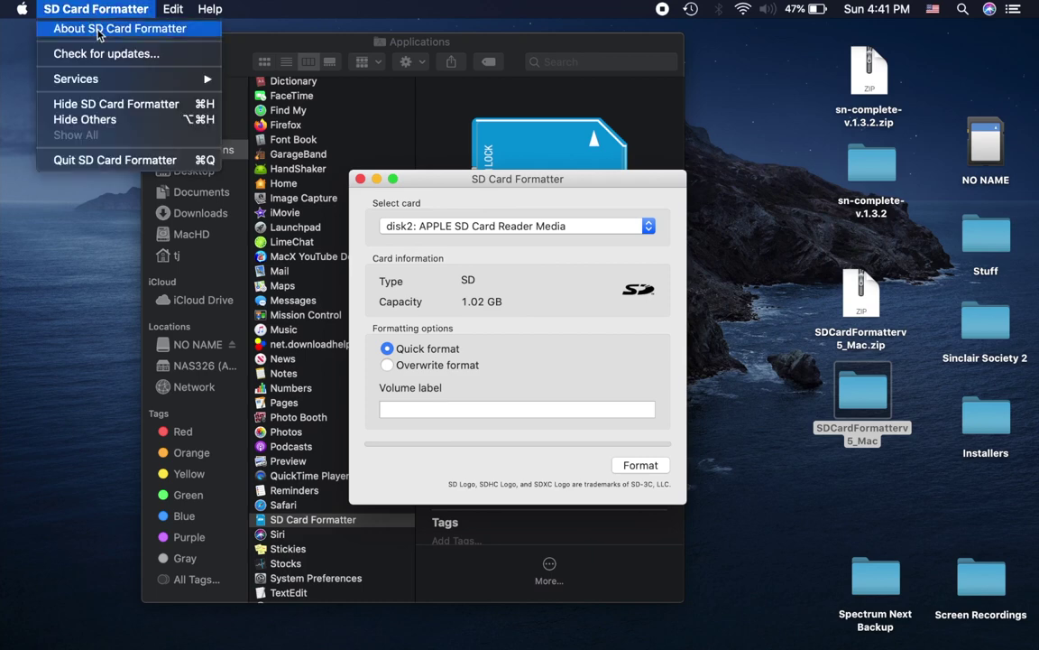
pyautogui.click(102, 159)
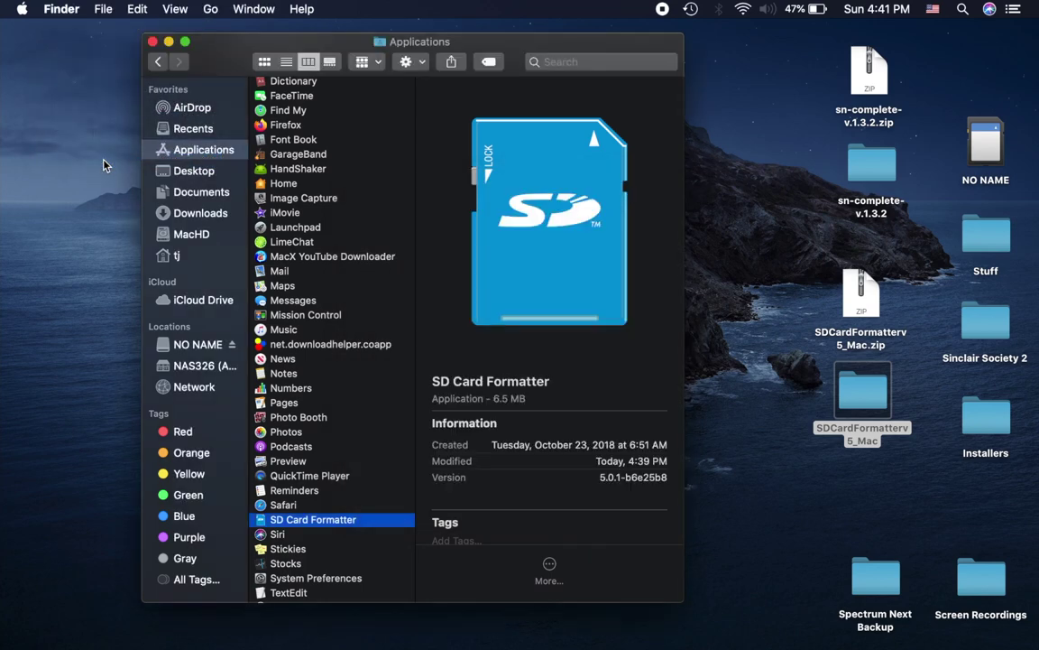
pyautogui.click(152, 42)
pyautogui.doubleClick(984, 153)
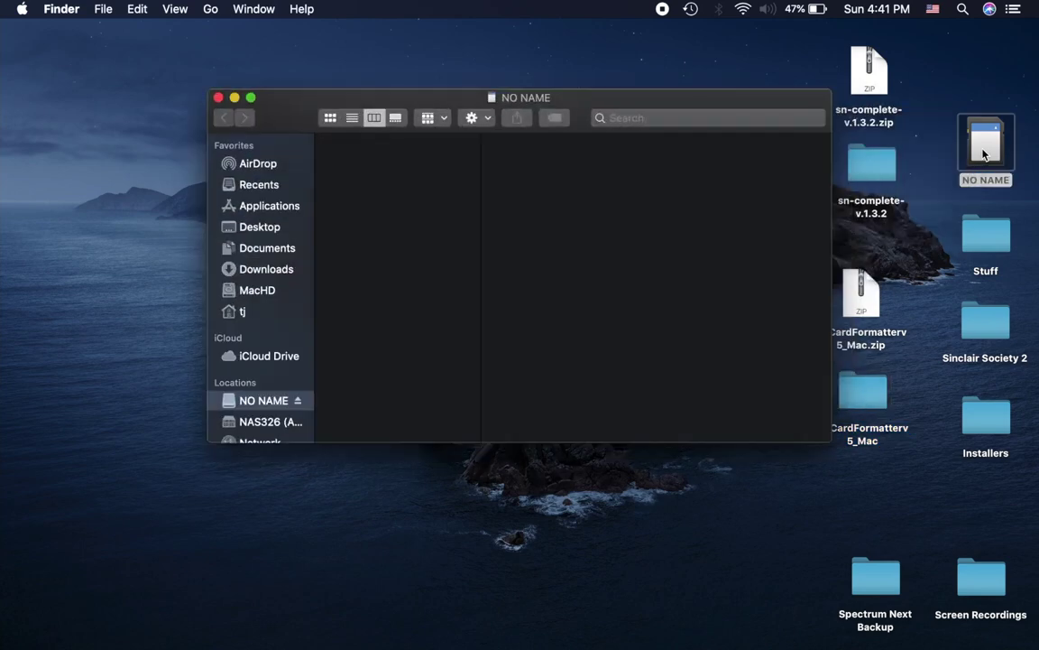
pyautogui.click(217, 97)
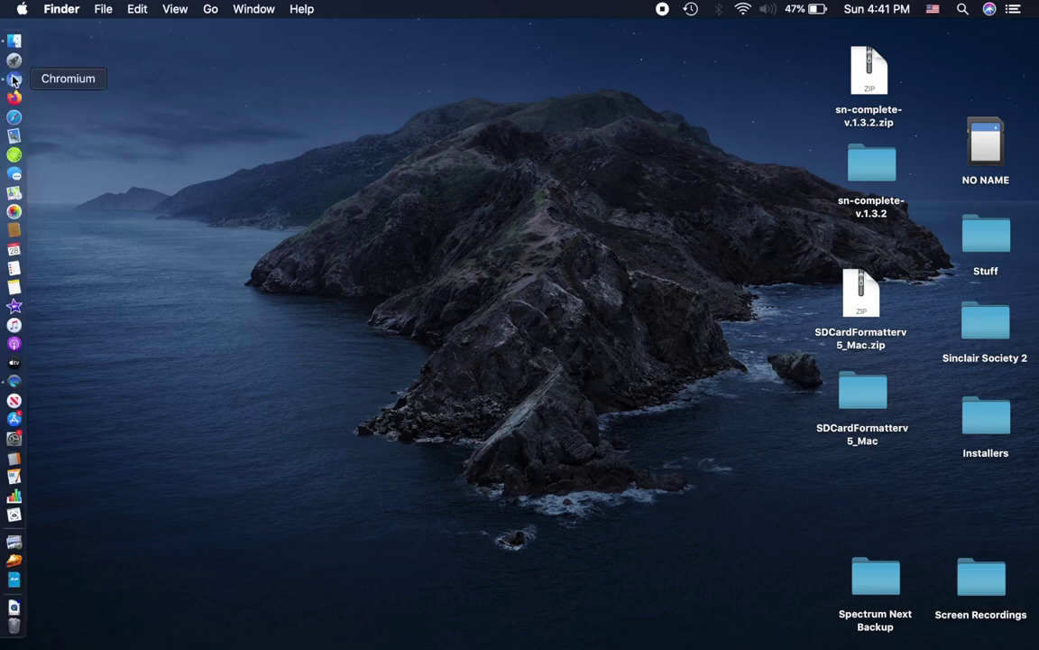
# Step: Switch to Chromium and review the System/Next quick-start instructions on unzipping, copying the files and ejecting the card
pyautogui.click(11, 78)
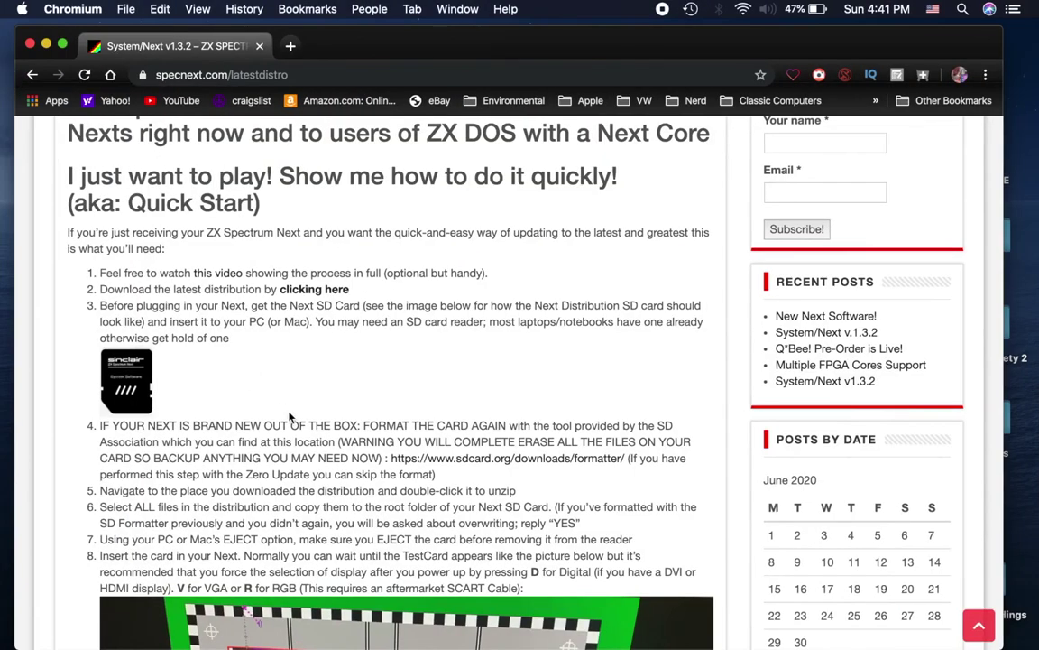
pyautogui.scroll(-4, 395, 479)
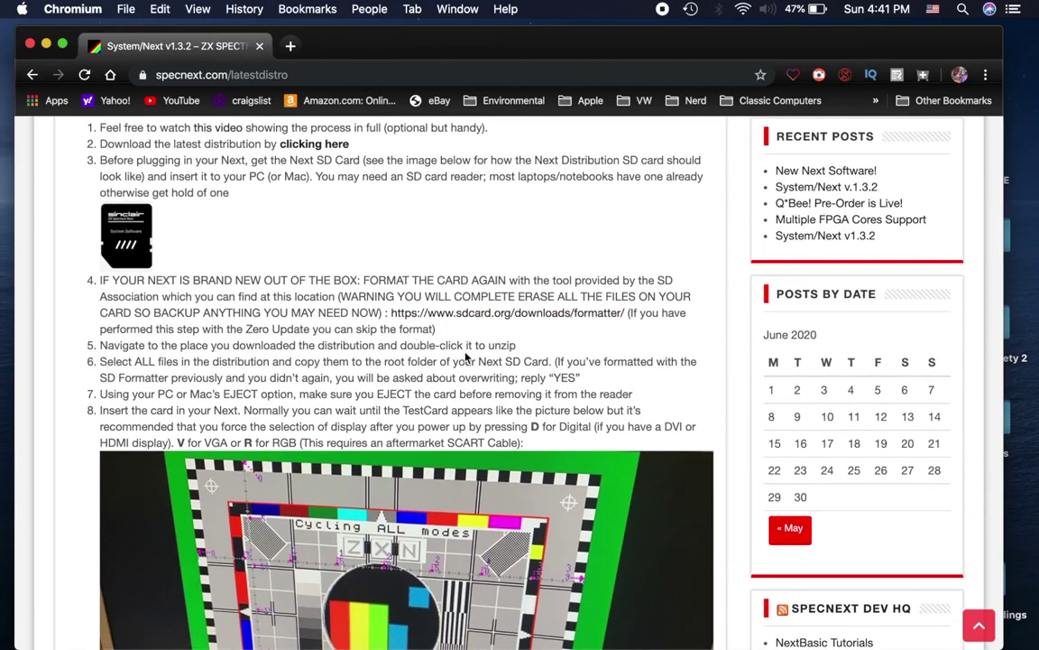
pyautogui.scroll(-3, 488, 351)
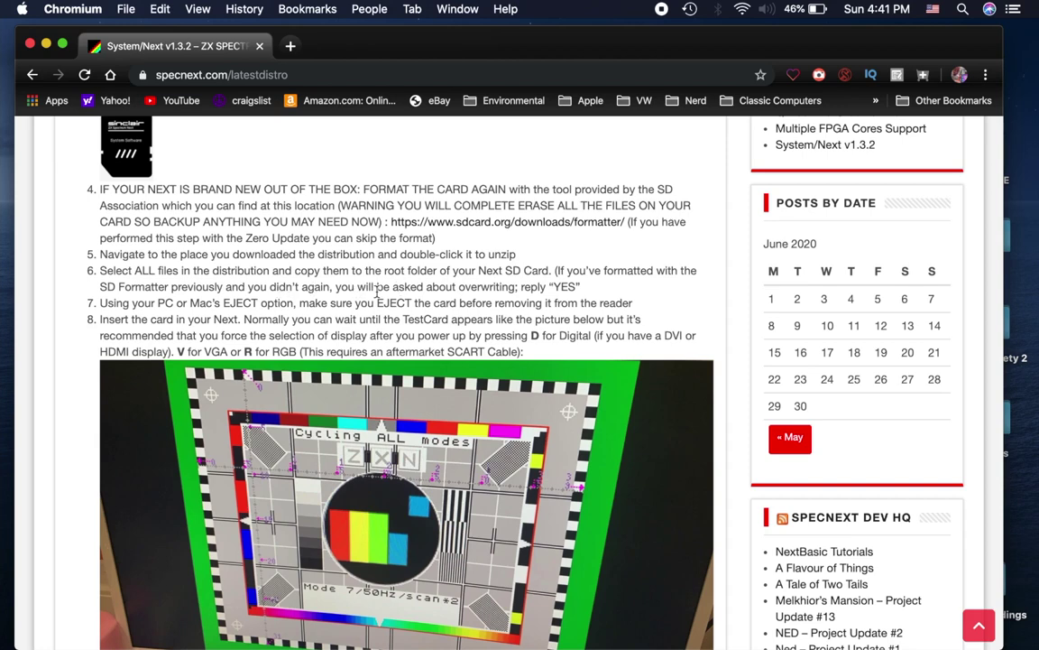
pyautogui.scroll(-1, 402, 298)
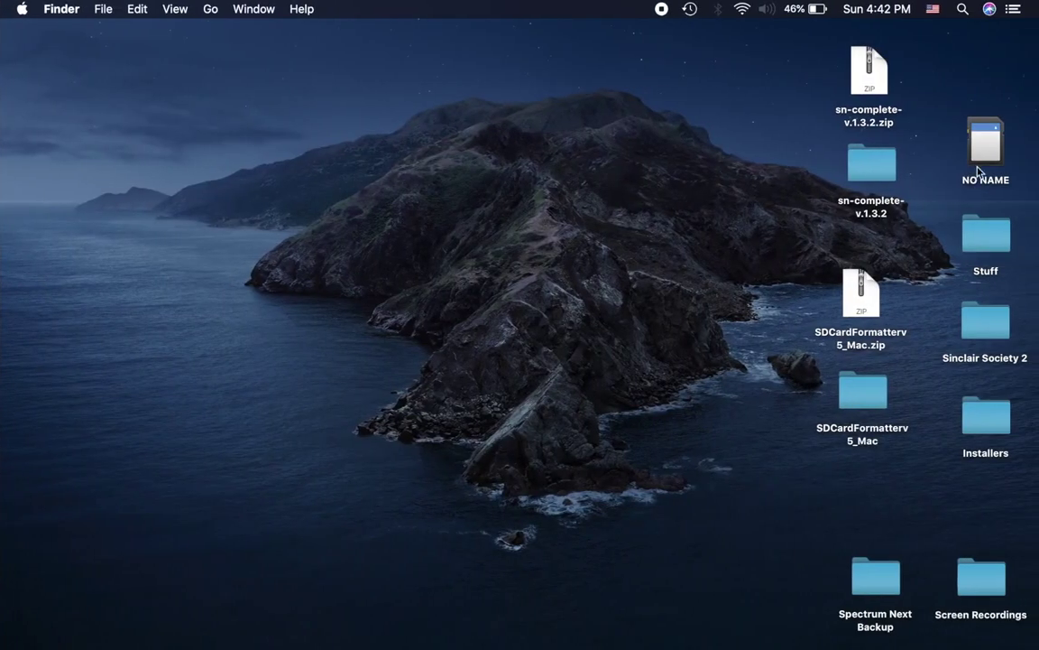
# Step: Open the sn-complete-v.1.3.2 folder and the NO NAME card from the desktop, arranging their resized windows side by side
pyautogui.doubleClick(873, 160)
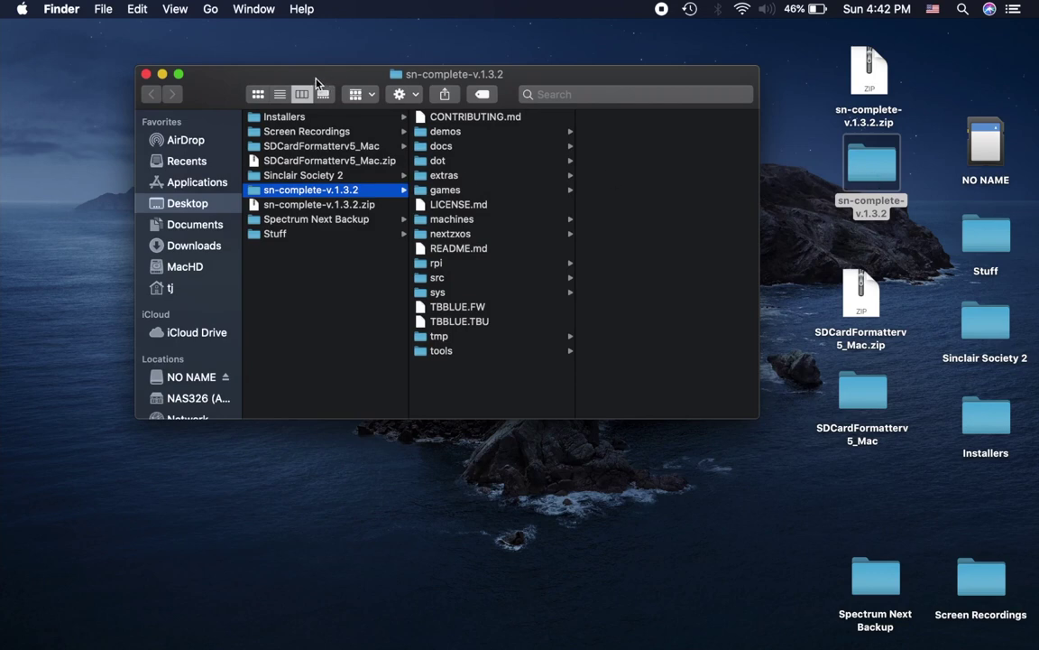
pyautogui.moveTo(316, 83); pyautogui.dragTo(199, 46)
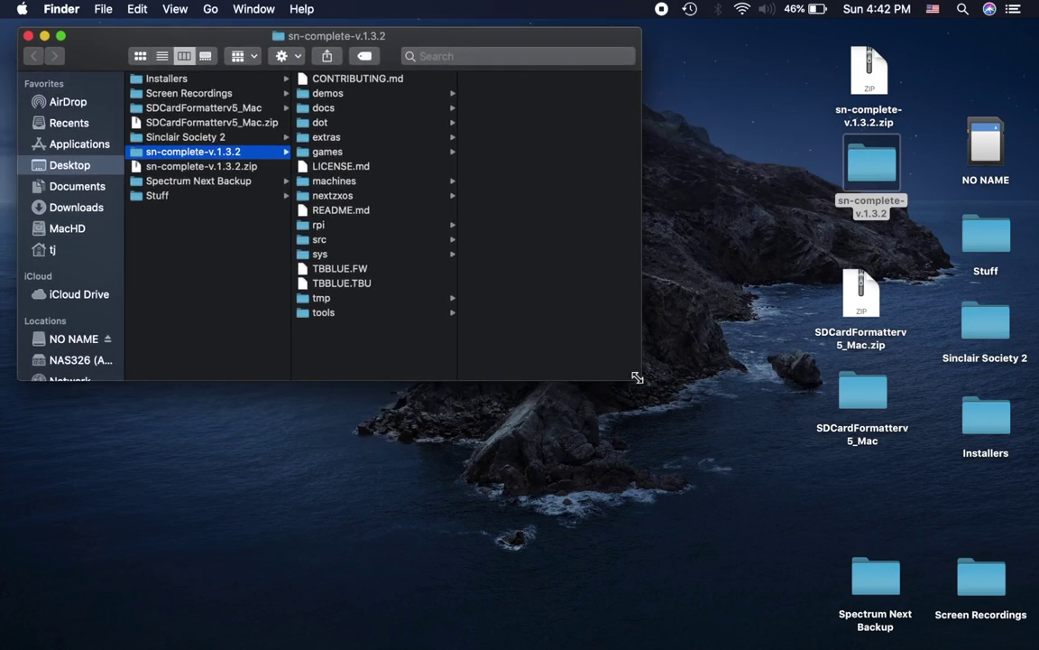
pyautogui.moveTo(637, 377); pyautogui.dragTo(477, 630)
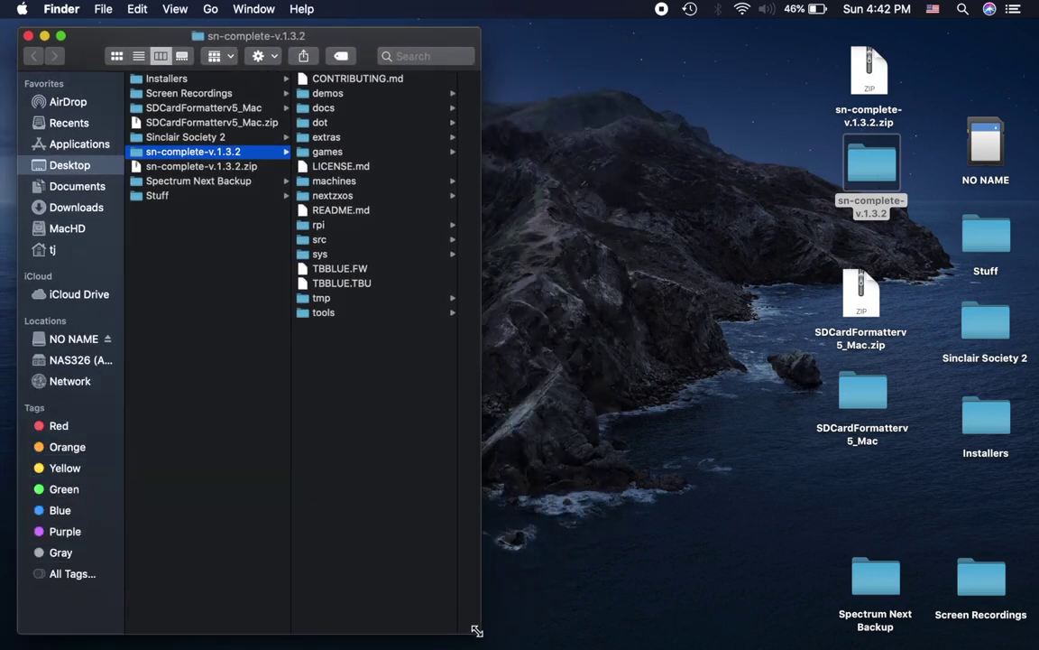
pyautogui.click(982, 157)
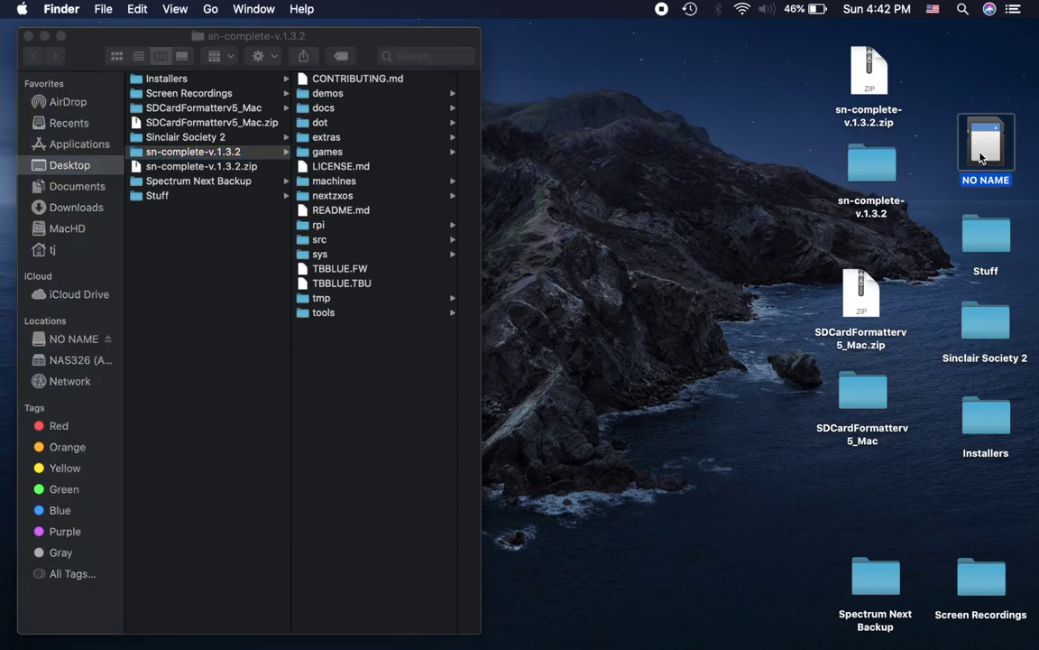
pyautogui.doubleClick(982, 158)
pyautogui.moveTo(656, 400); pyautogui.dragTo(360, 545)
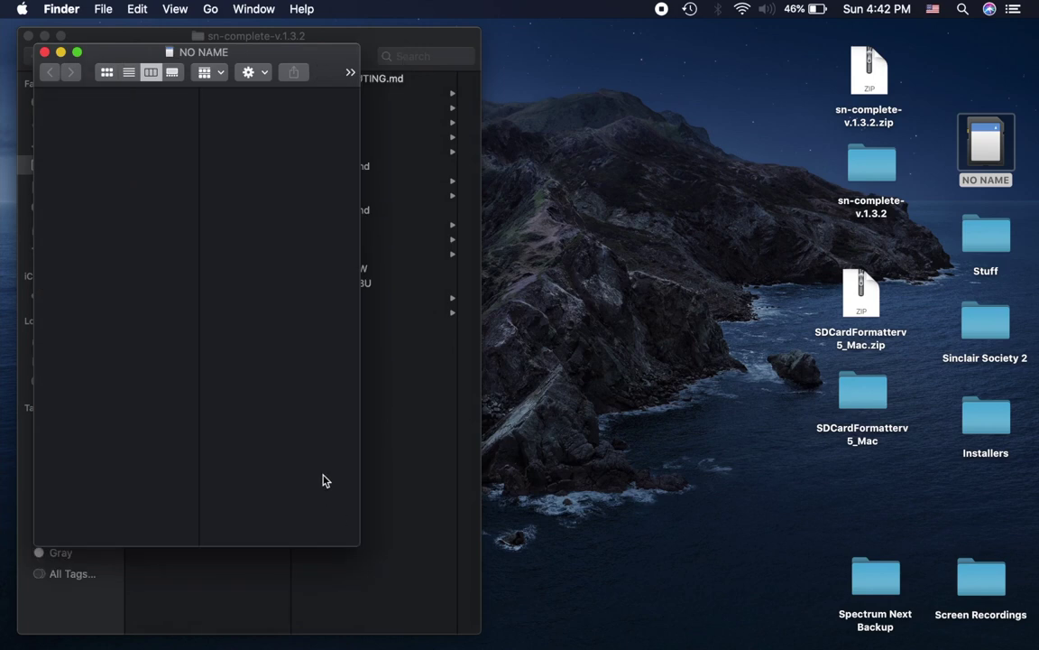
pyautogui.moveTo(125, 51); pyautogui.dragTo(587, 42)
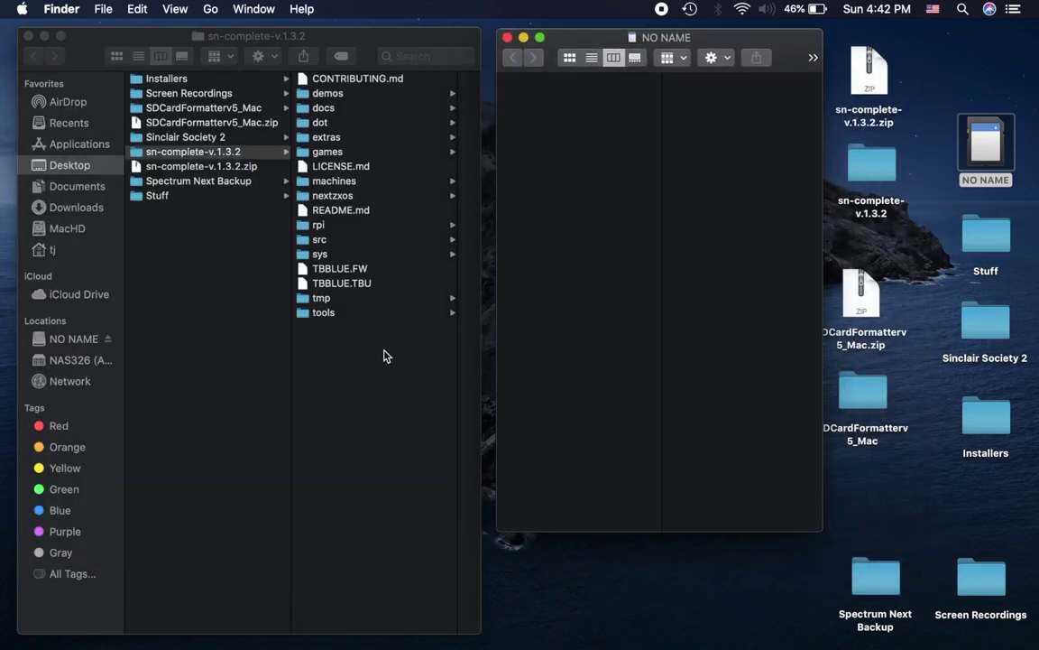
# Step: Copy all files and folders of sn-complete-v.1.3.2 to the root of the NO NAME card
pyautogui.click(366, 378)
pyautogui.moveTo(362, 387); pyautogui.dragTo(302, 68)
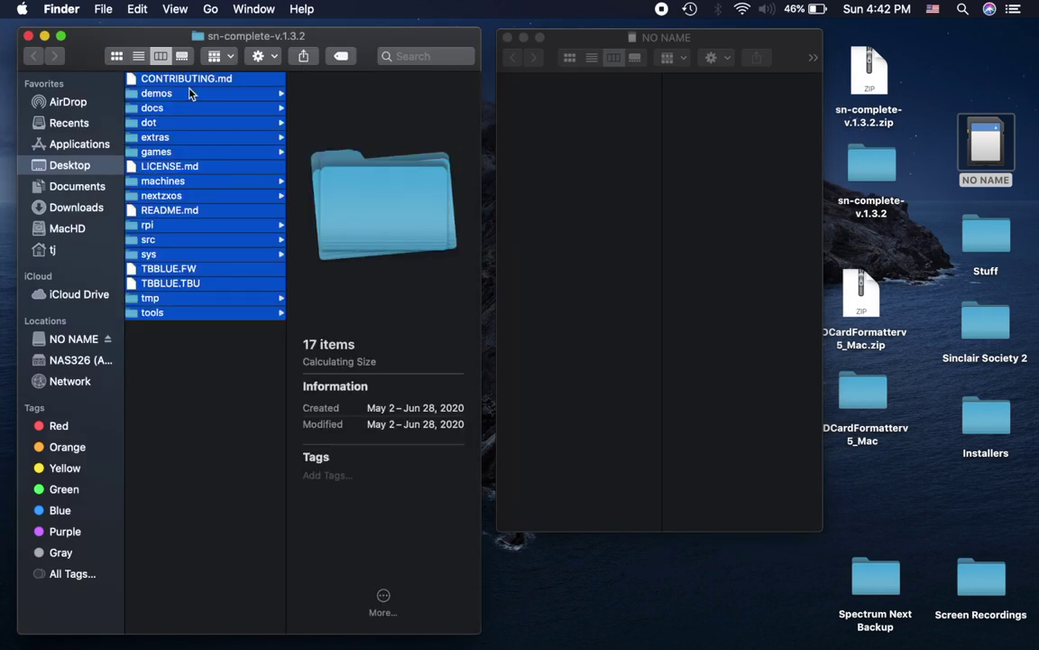
pyautogui.moveTo(159, 80); pyautogui.dragTo(580, 147)
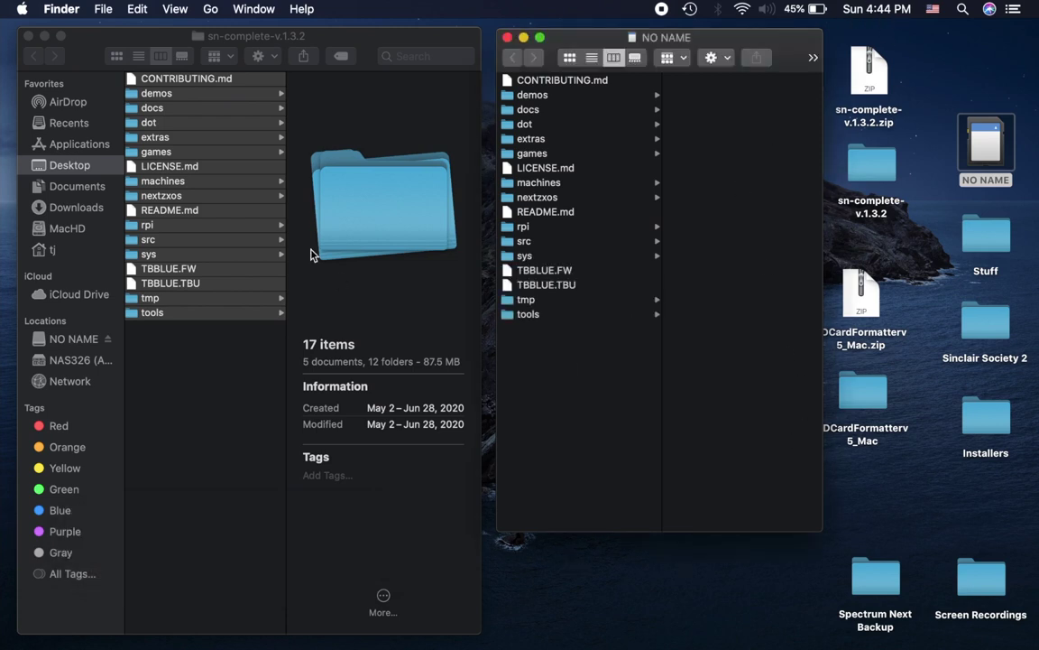
# Step: Close both Finder windows, reopen the NO NAME card to check the copied files at its root, and close it again
pyautogui.click(28, 35)
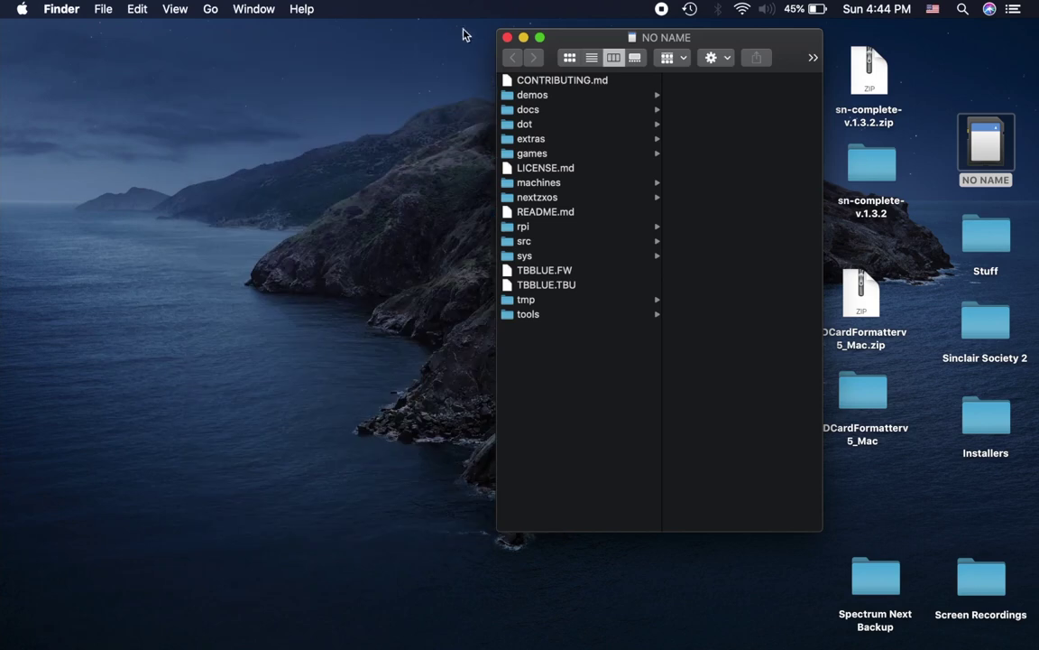
pyautogui.click(507, 37)
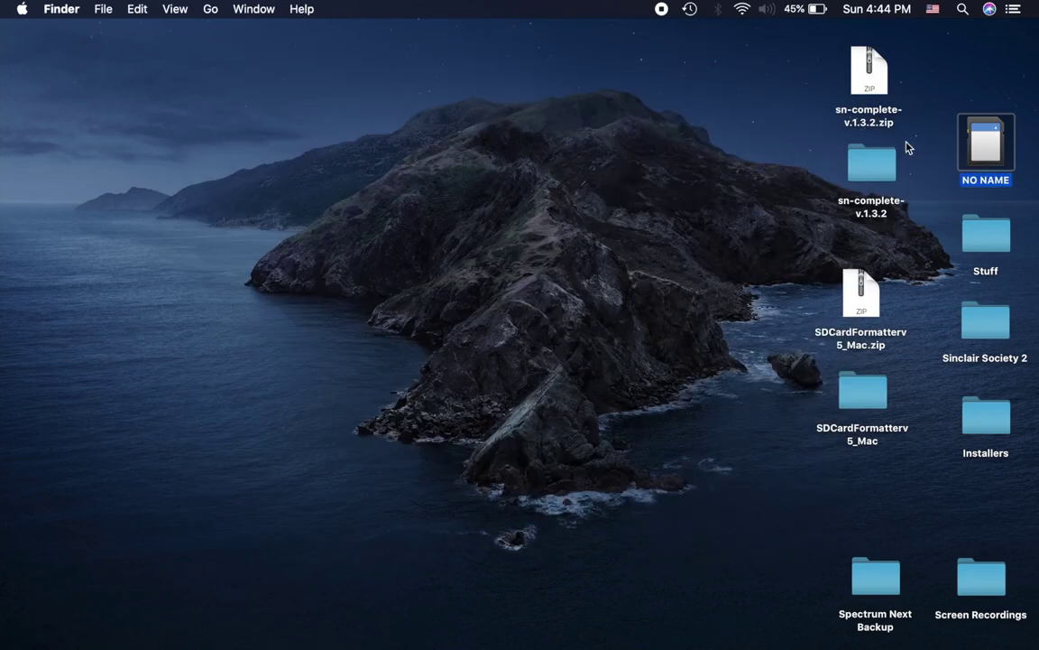
pyautogui.doubleClick(997, 149)
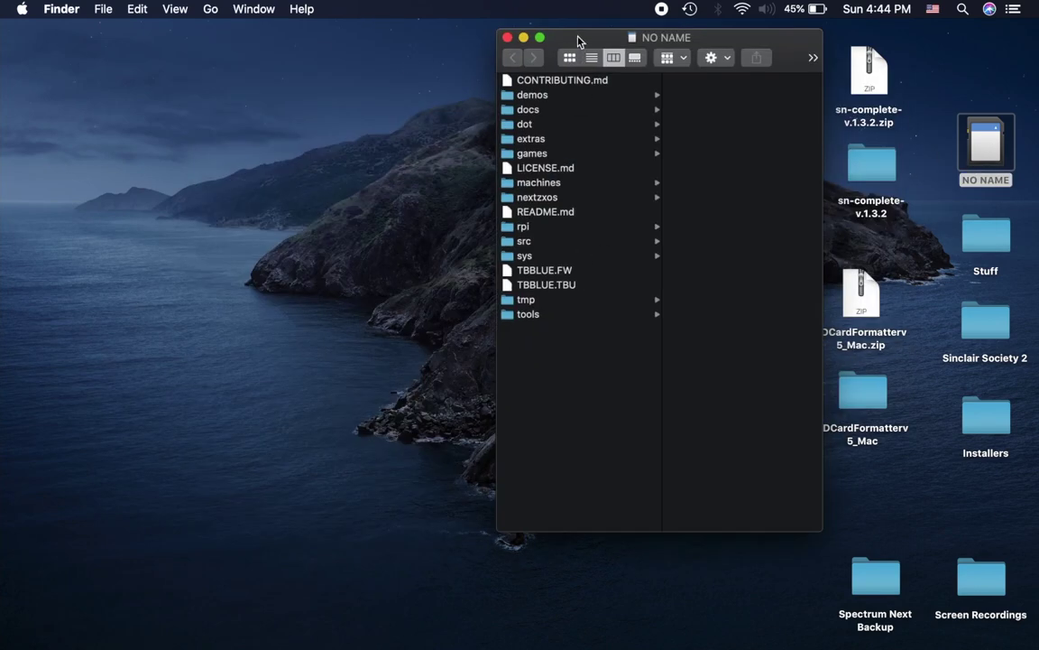
pyautogui.moveTo(577, 40); pyautogui.dragTo(183, 59)
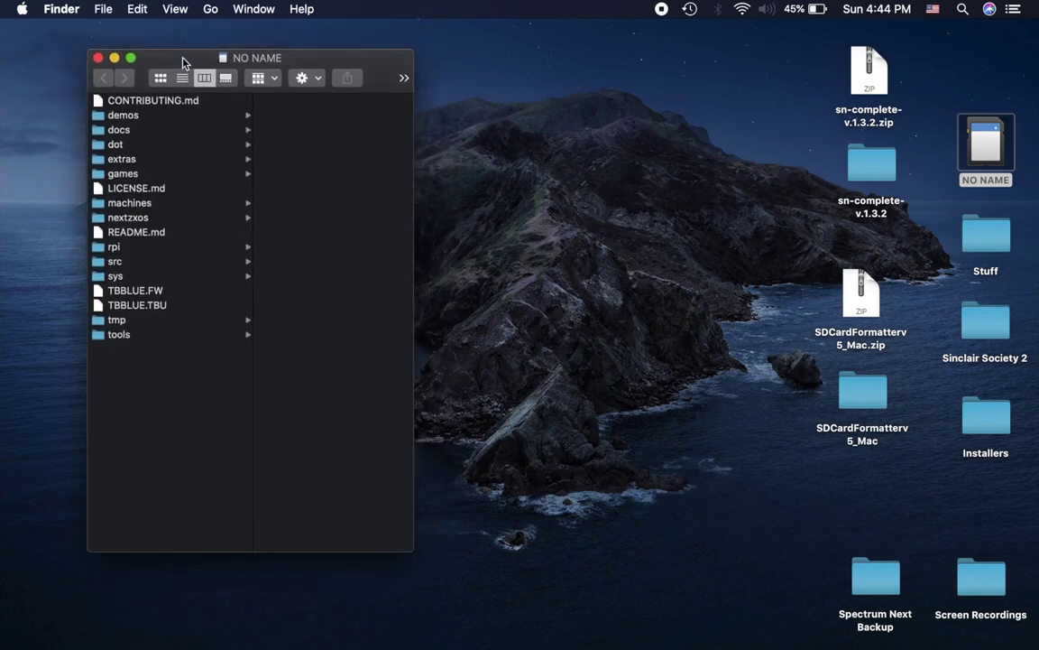
pyautogui.click(97, 56)
# Step: Switch to Chromium and review the instructions on ejecting the card, inserting it in the Next and choosing a display mode at the test card
pyautogui.hotkey('ctrl', 'Left')
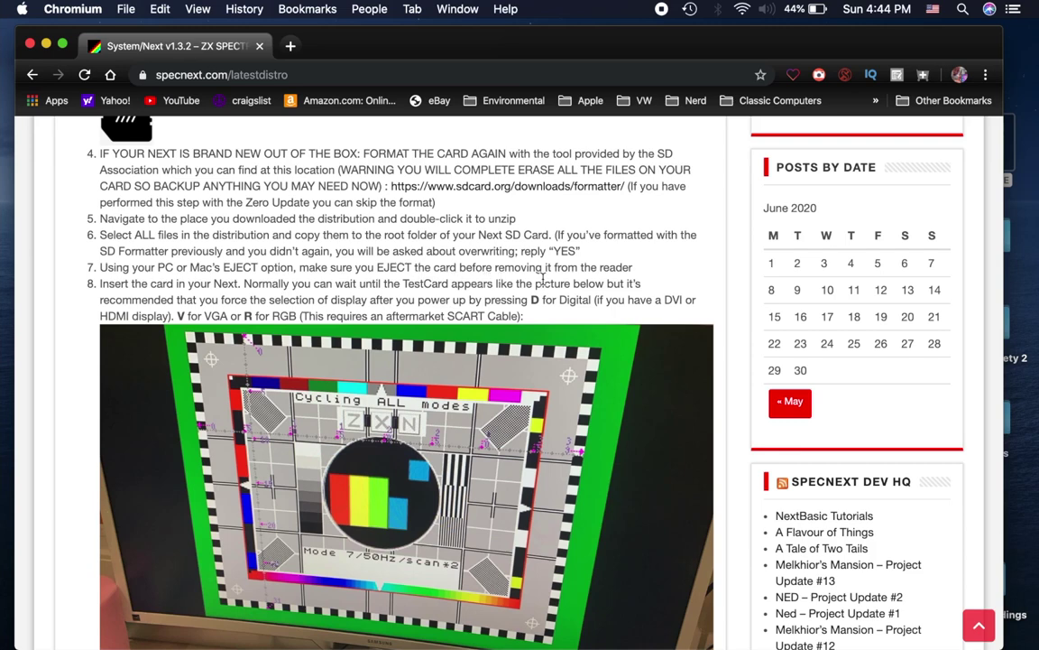
pyautogui.scroll(-1, 544, 279)
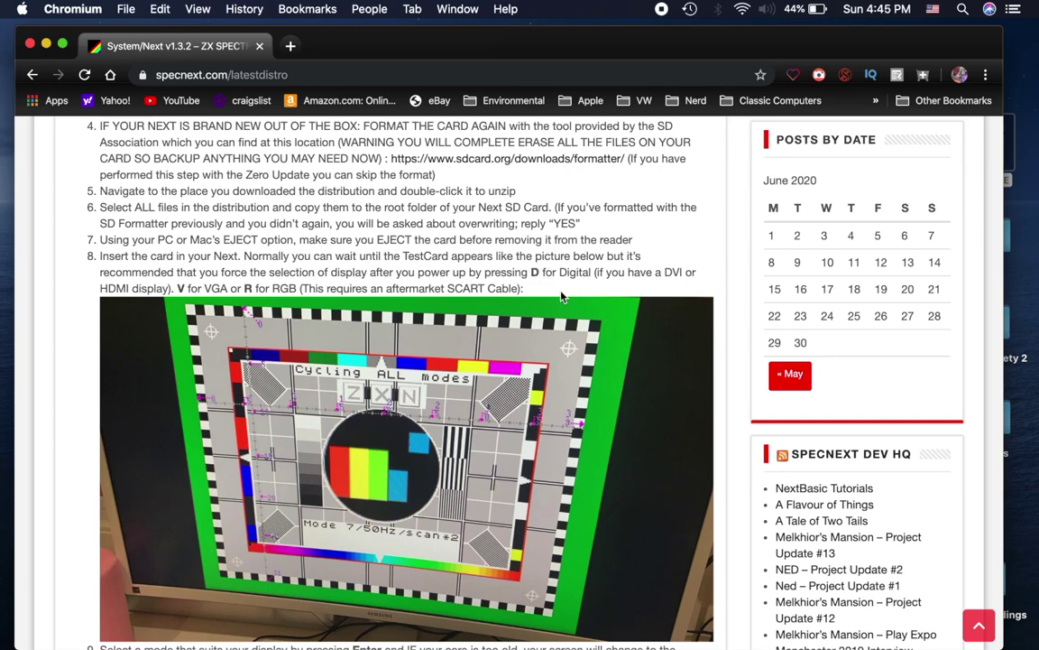
pyautogui.scroll(-2, 574, 307)
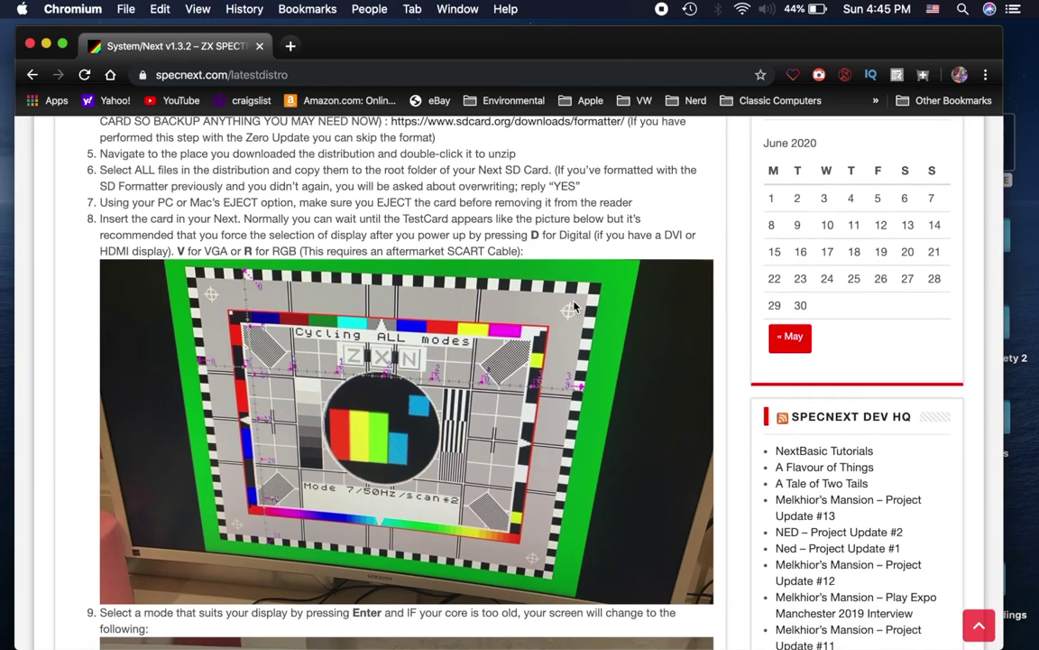
pyautogui.scroll(-3, 574, 307)
pyautogui.scroll(-3, 575, 307)
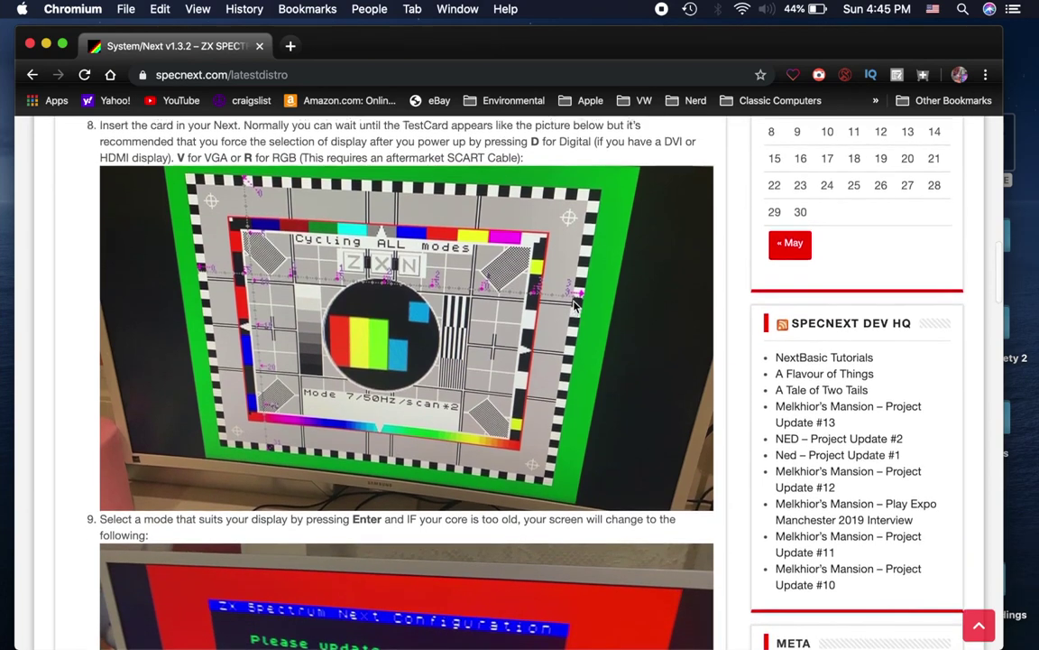
pyautogui.scroll(3, 575, 307)
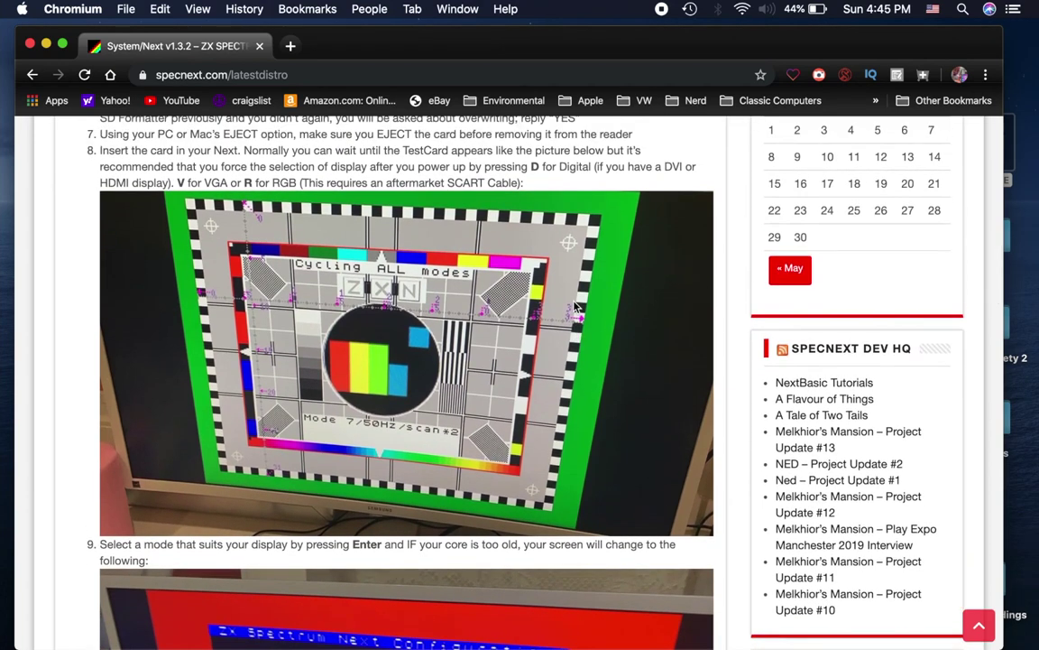